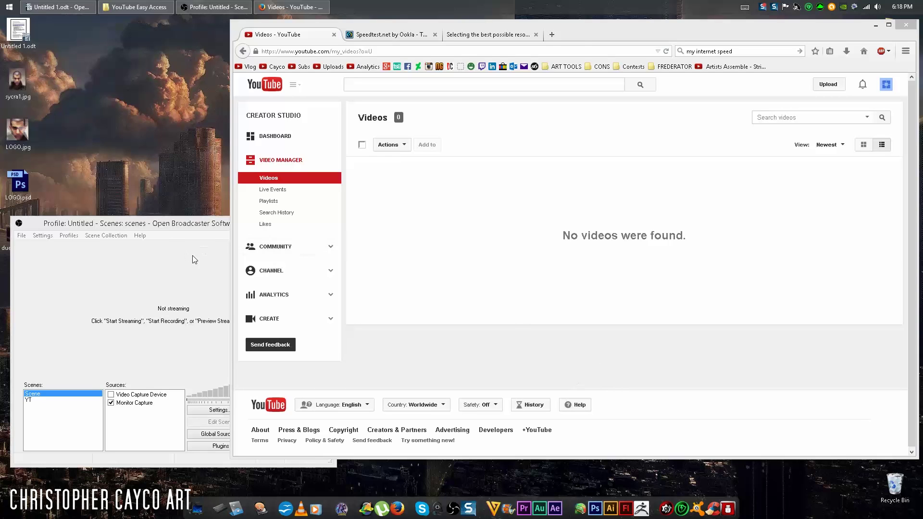
Step: Go to Creator Studio's Live Events page and start a new custom live event
click(192, 256)
click(604, 26)
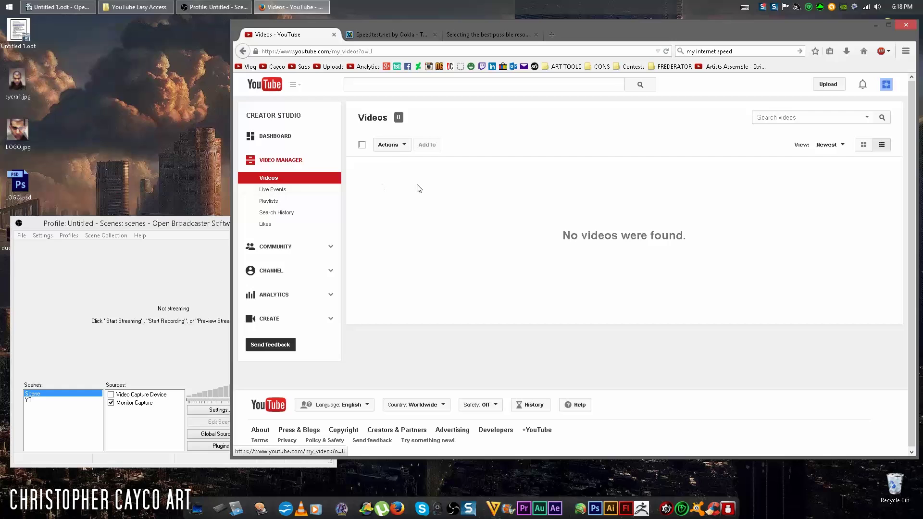
click(277, 191)
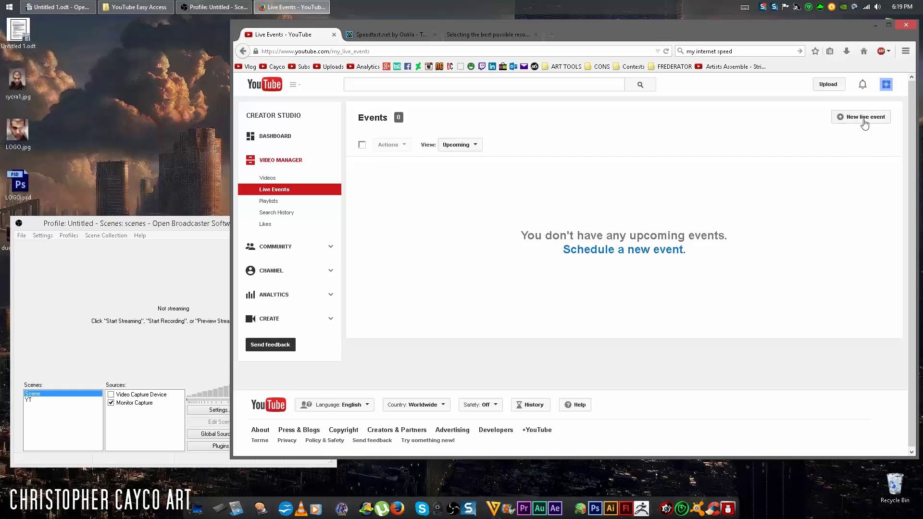
click(864, 124)
Step: Create a Private live event titled TEST that starts today at 8:00pm
click(686, 197)
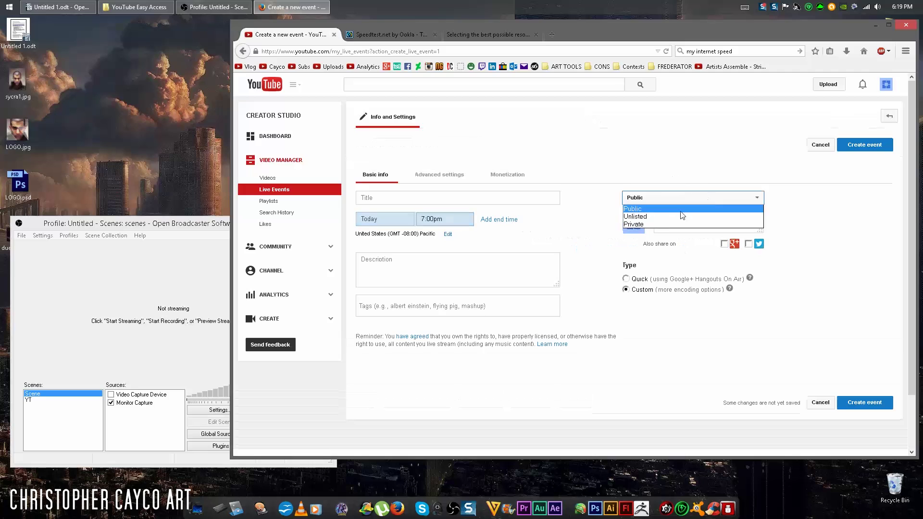
click(635, 224)
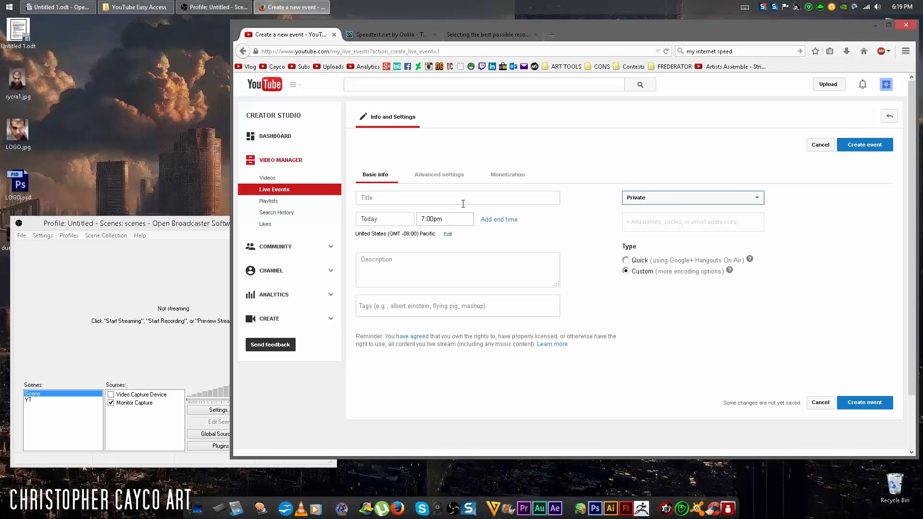
click(441, 199)
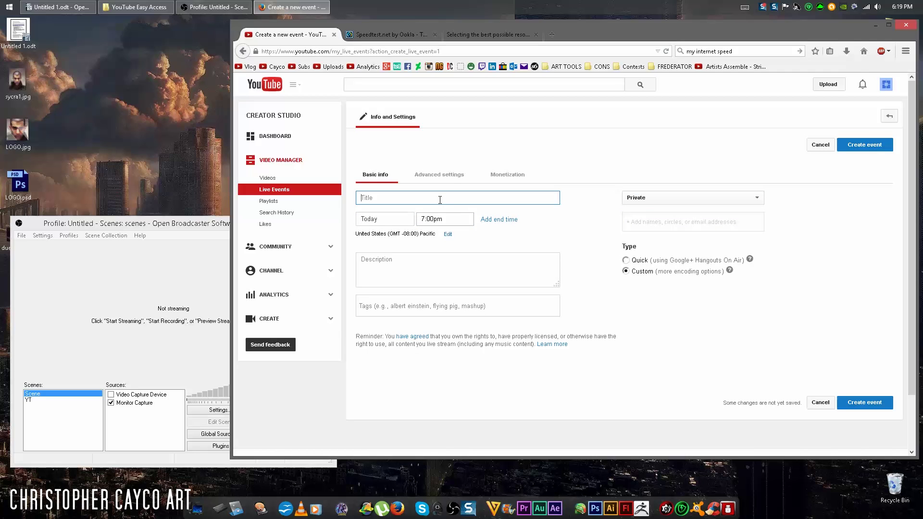
text(TEST)
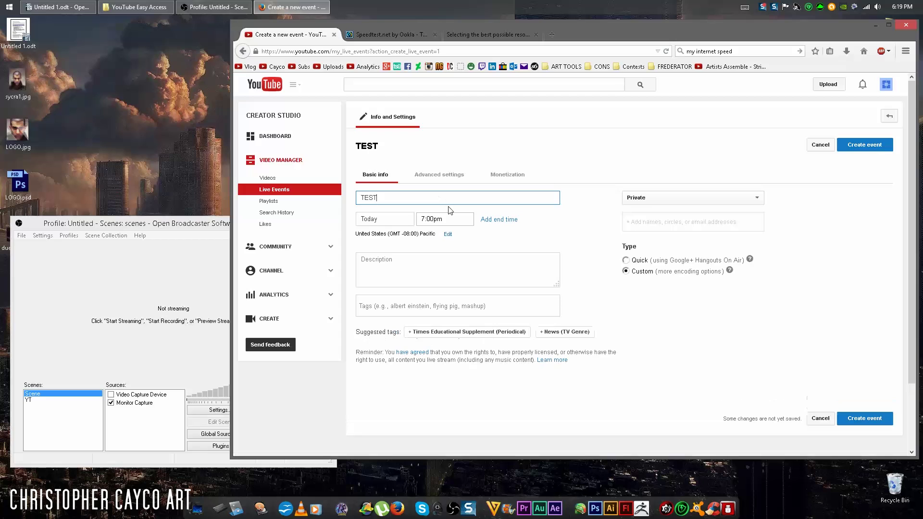
click(453, 220)
scroll(481, 305, down, 10)
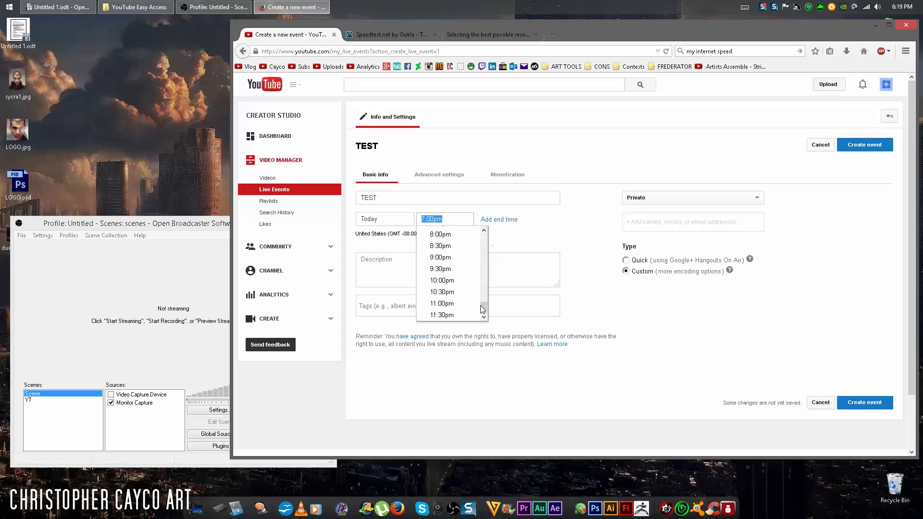
click(440, 268)
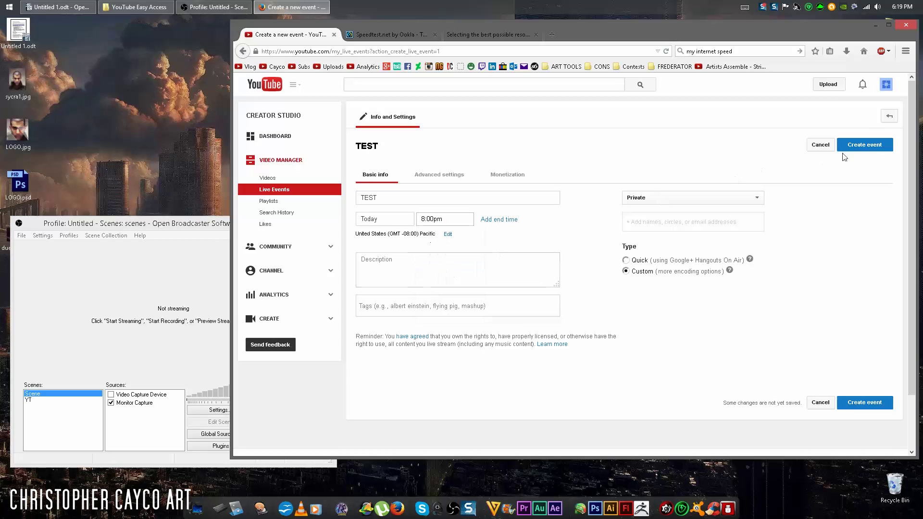
click(857, 153)
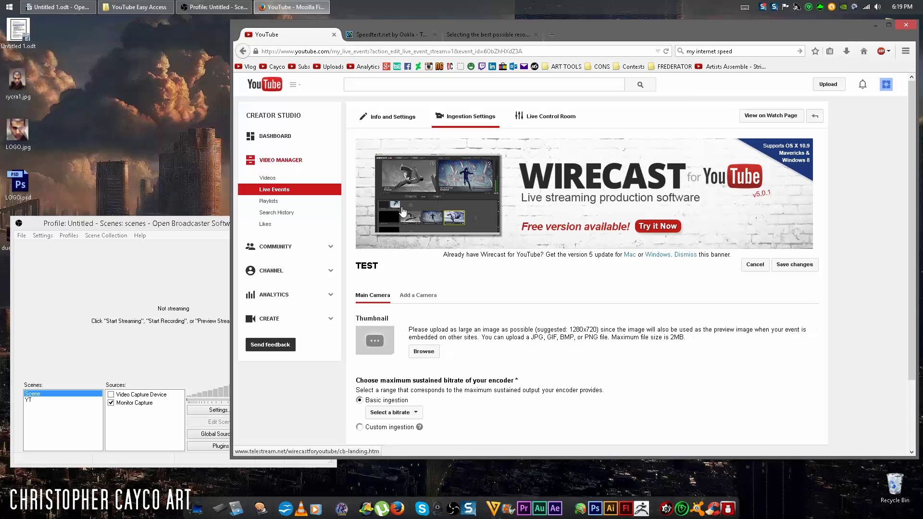
scroll(403, 212, down, 2)
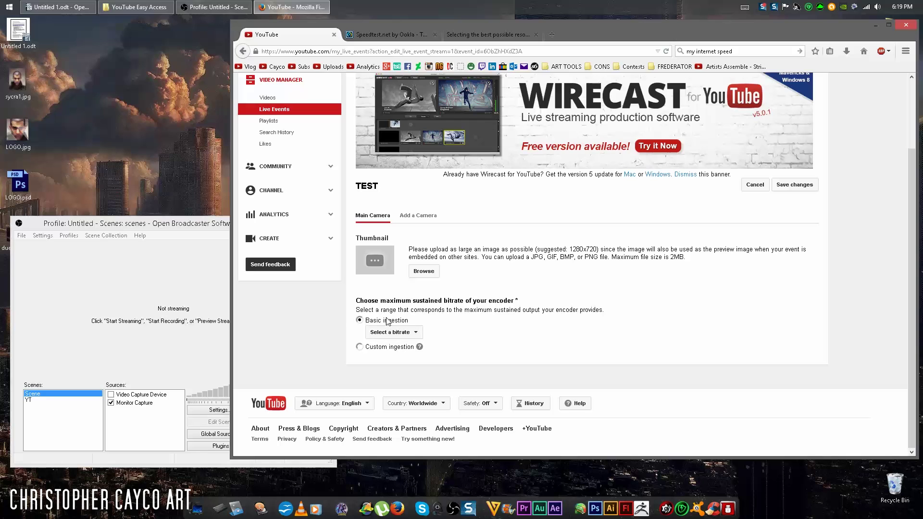
click(400, 333)
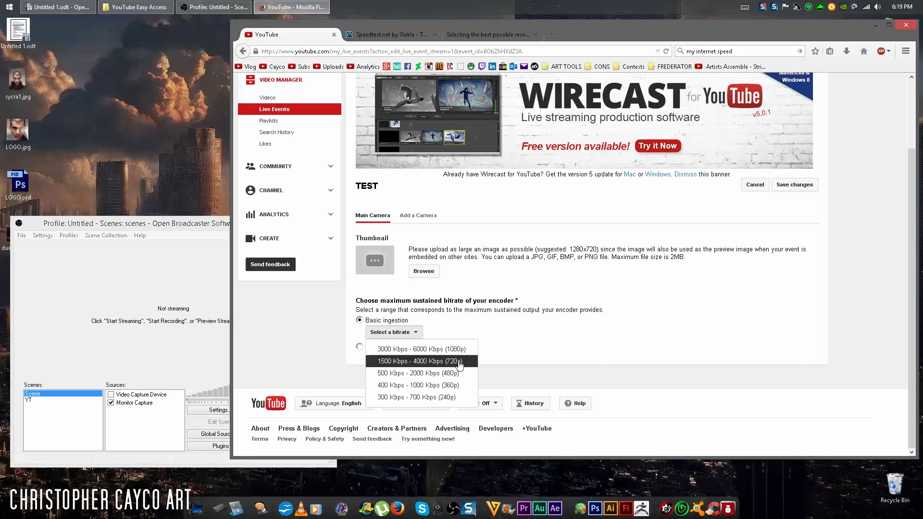
click(527, 346)
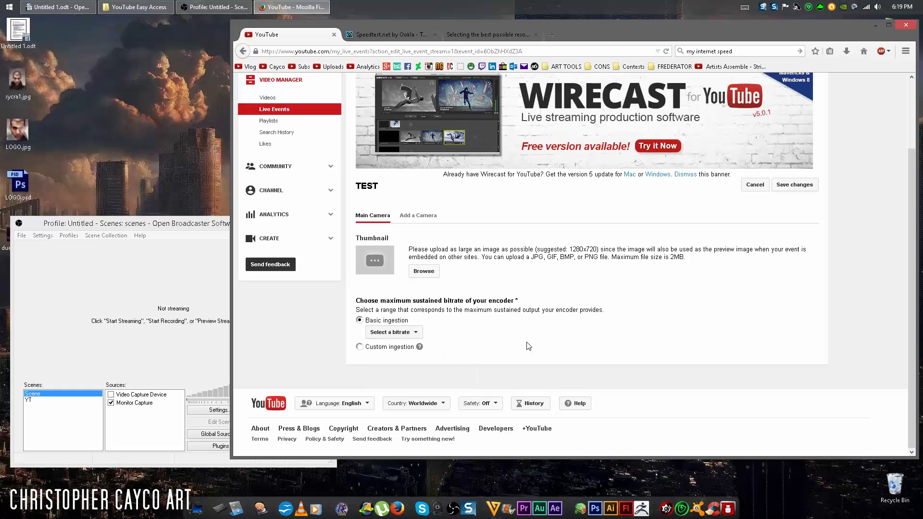
click(386, 38)
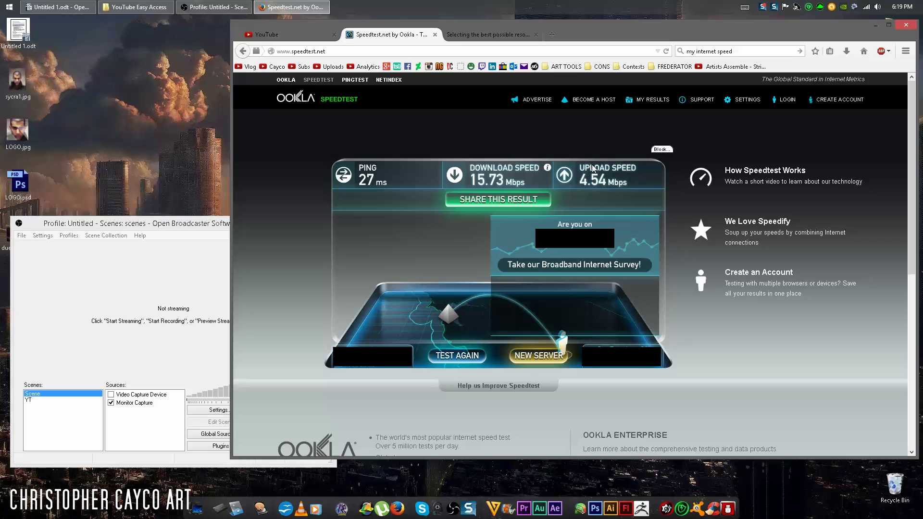
Step: Find the 2000 video bitrate in the helping-squad guide, then open YouTube's bitrate list
click(473, 36)
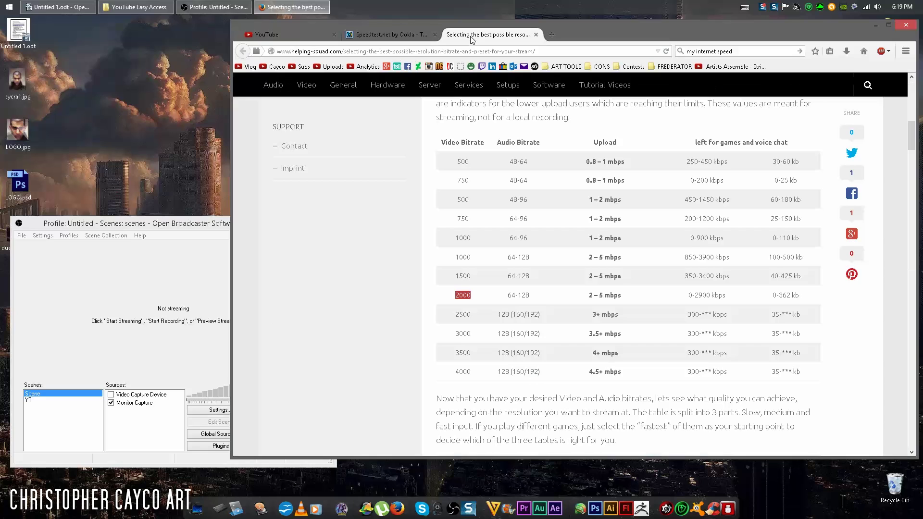
double_click(462, 296)
click(304, 36)
click(386, 336)
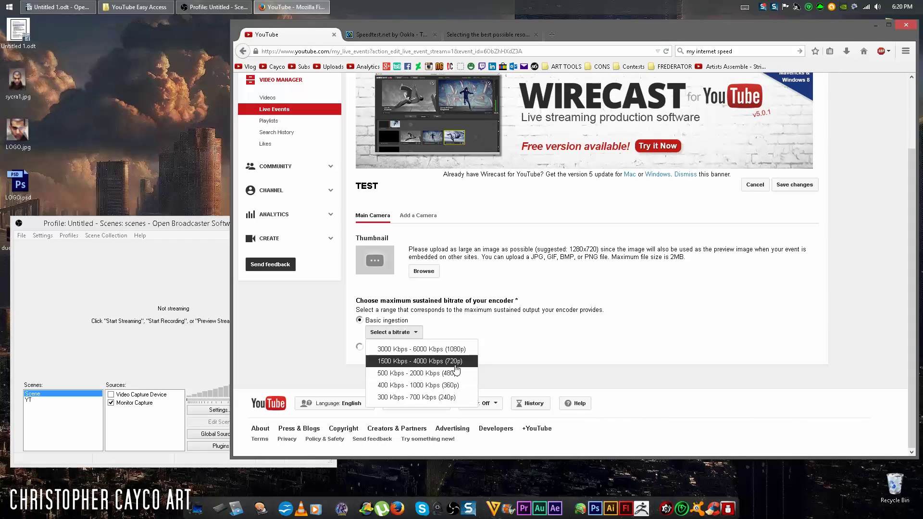
Step: Set the TEST event to 500–2000 Kbps (480p) with Other encoders as the encoder
click(454, 373)
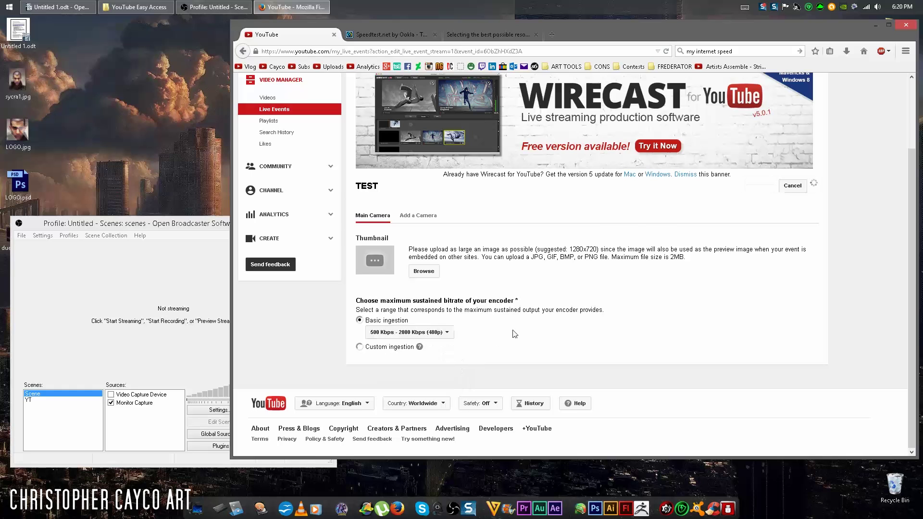
scroll(588, 277, down, 6)
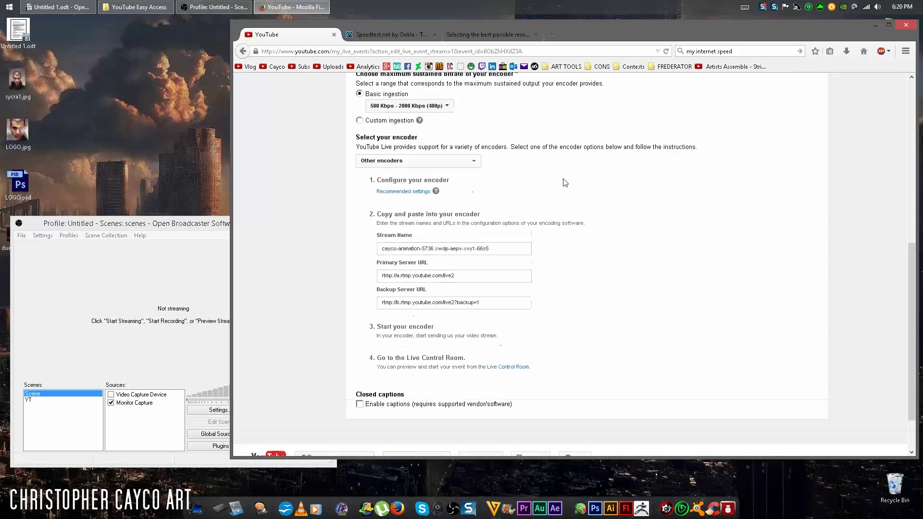
click(370, 165)
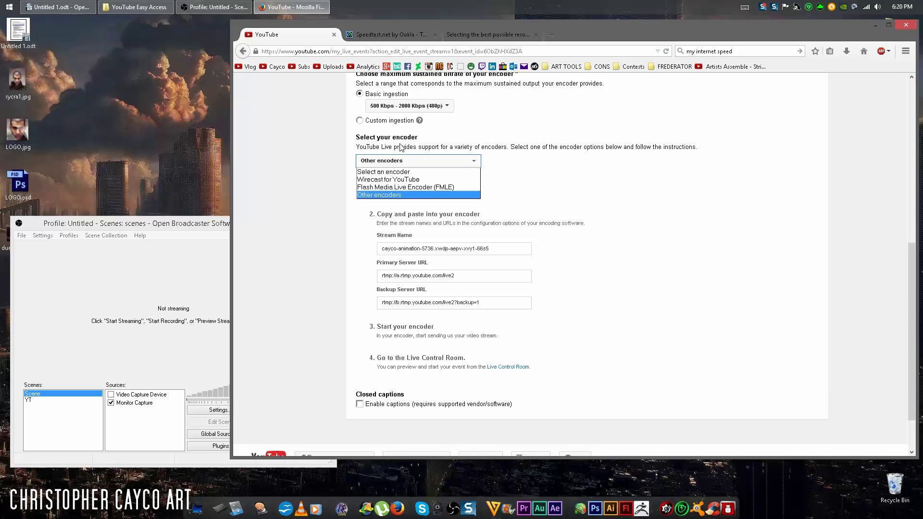
click(369, 195)
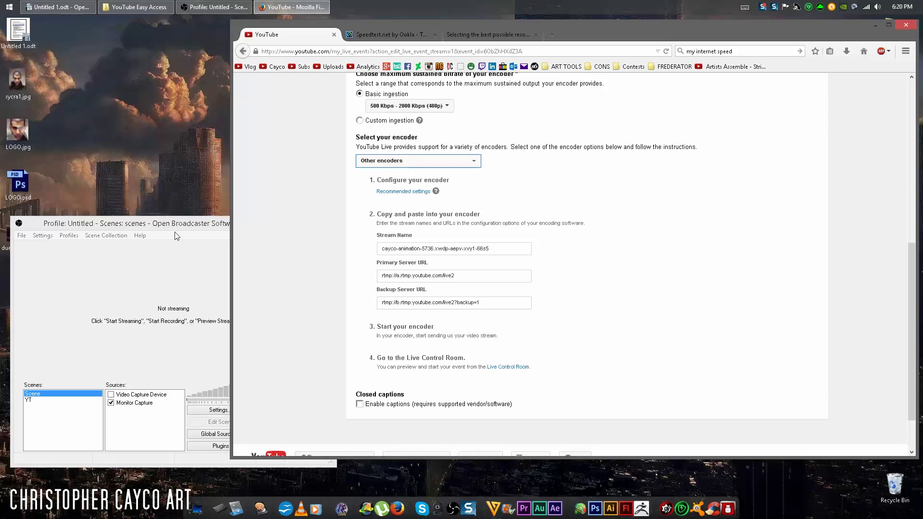
click(186, 237)
Step: Open OBS encoding settings and confirm the maximum bitrate is 2000 kb/s, matching the guide
click(219, 408)
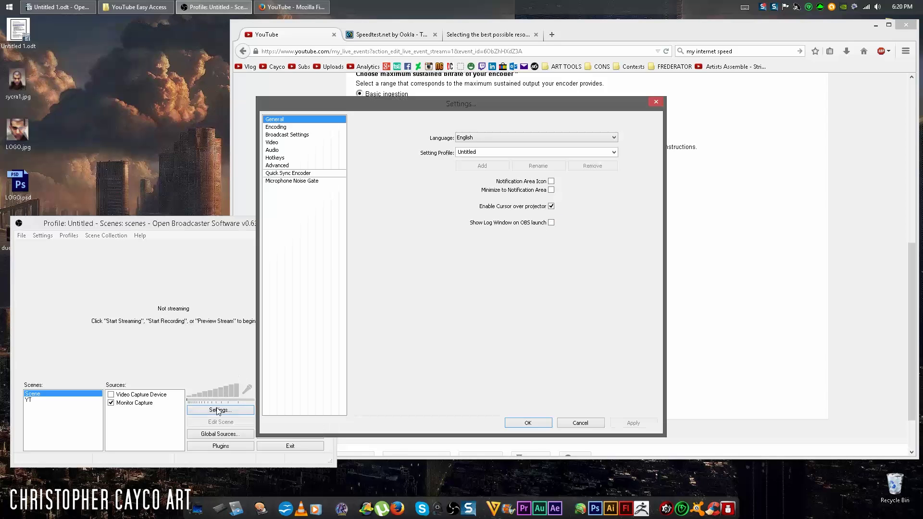
click(287, 128)
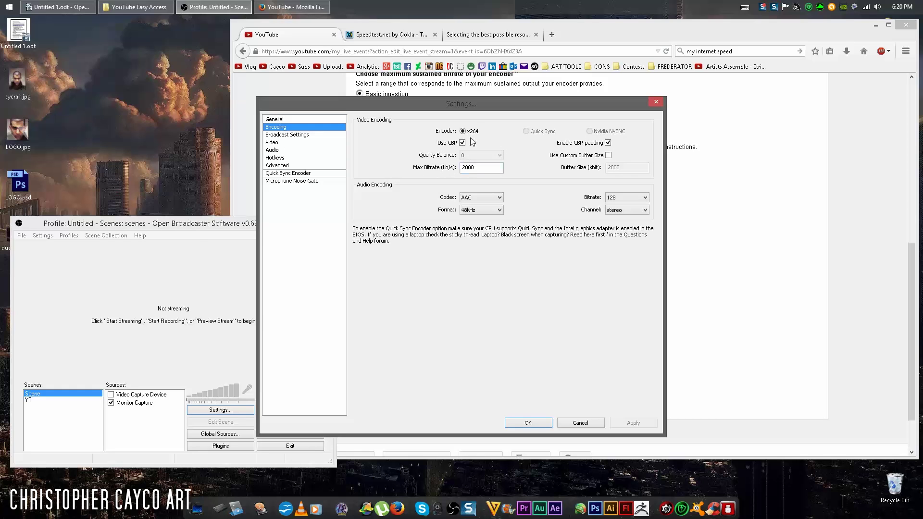
drag(470, 108, 275, 100)
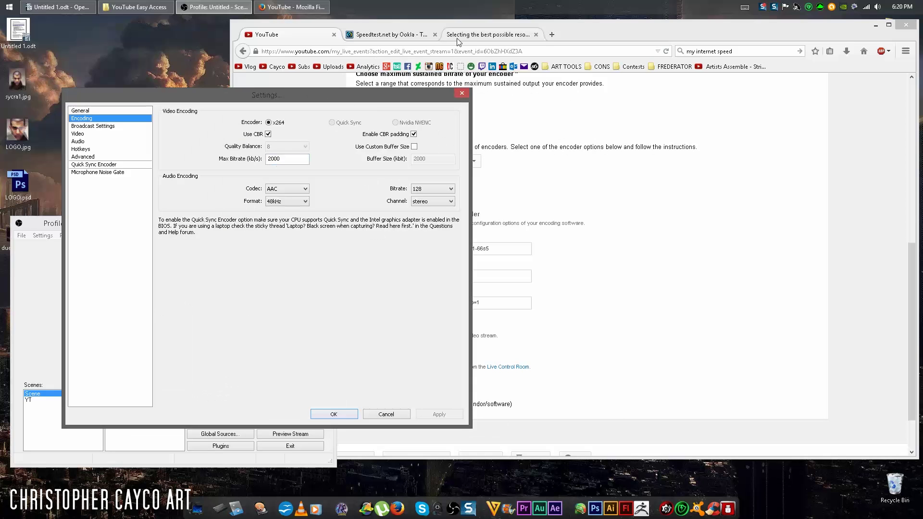
click(479, 35)
double_click(470, 297)
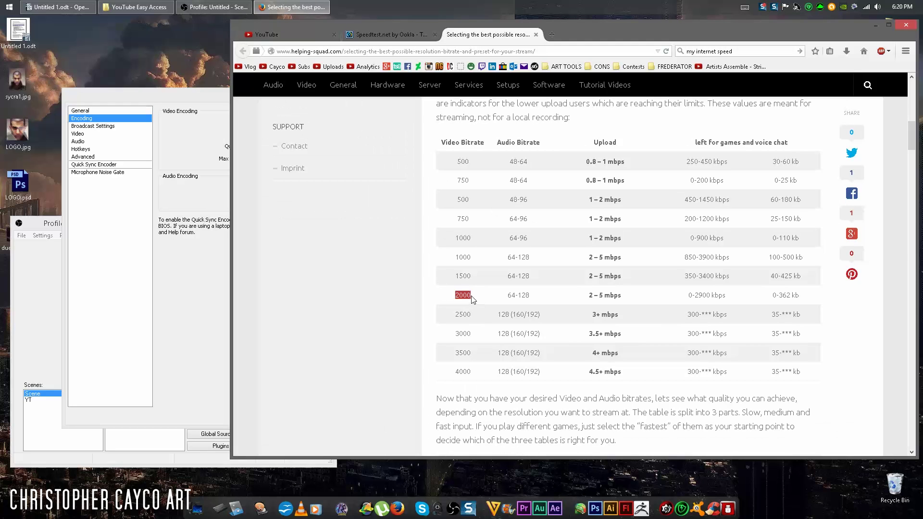
click(209, 104)
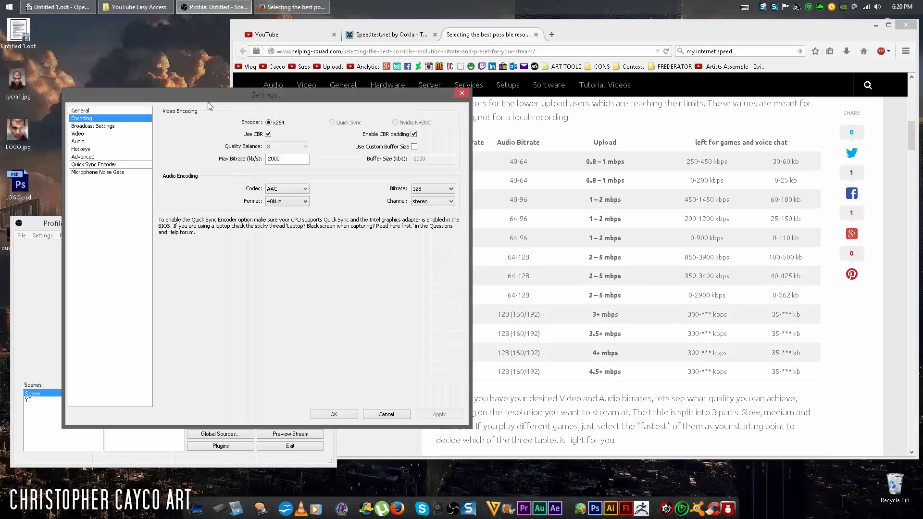
click(290, 158)
Step: Replace OBS's stream key with the TEST event's stream name copied from YouTube, and apply it
click(101, 127)
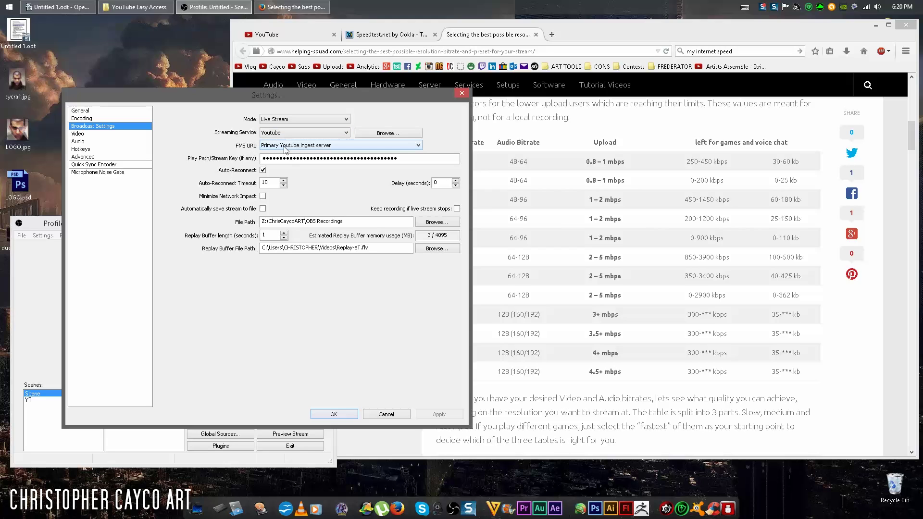
double_click(290, 163)
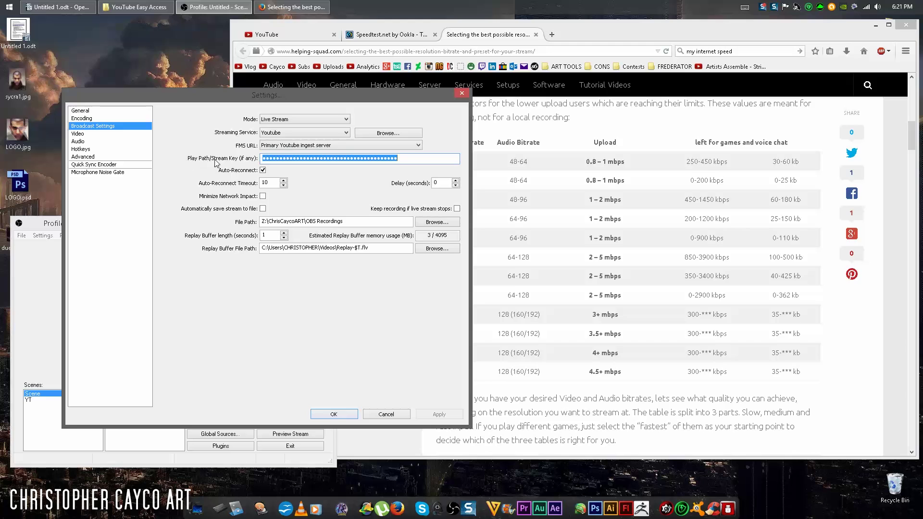
key(BackSpace)
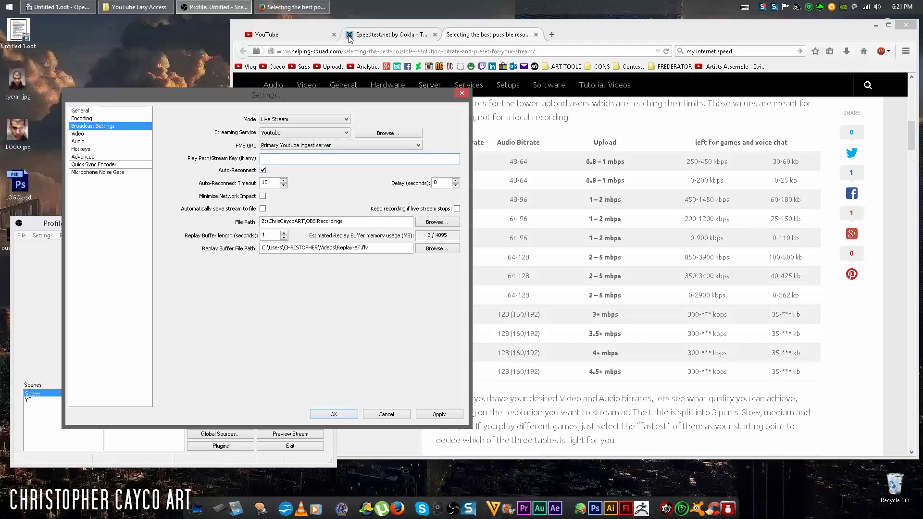
click(298, 35)
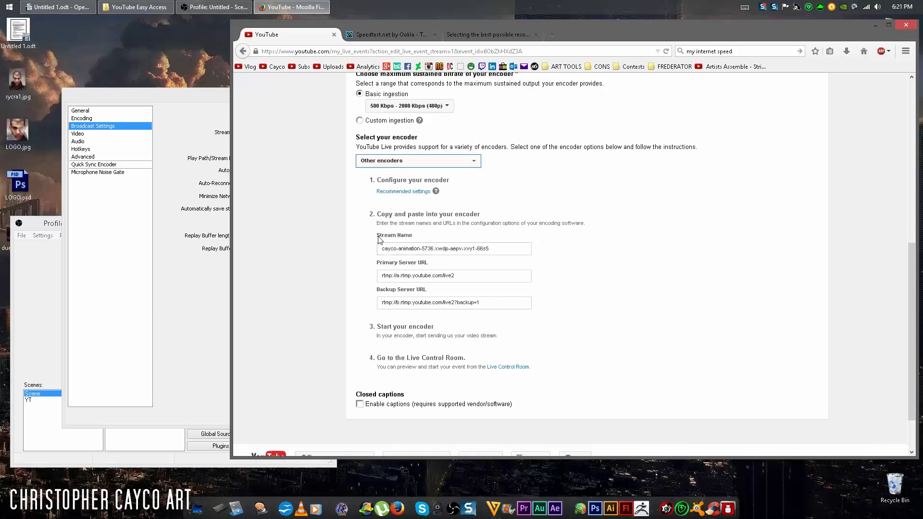
drag(378, 235, 405, 239)
click(417, 252)
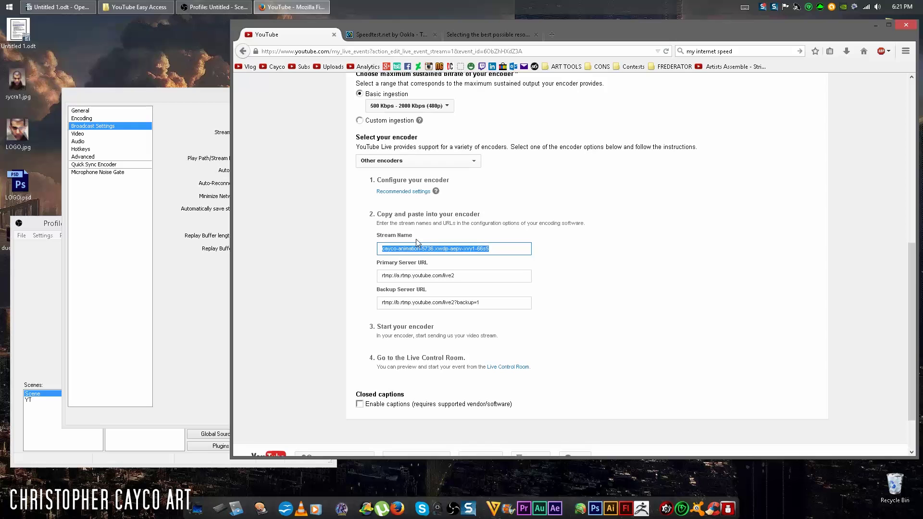
click(208, 105)
key(ctrl+v)
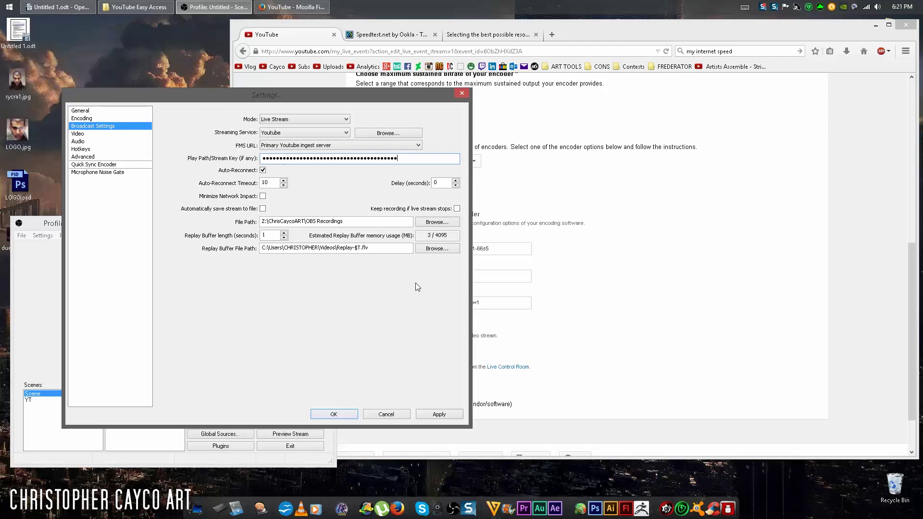
click(443, 412)
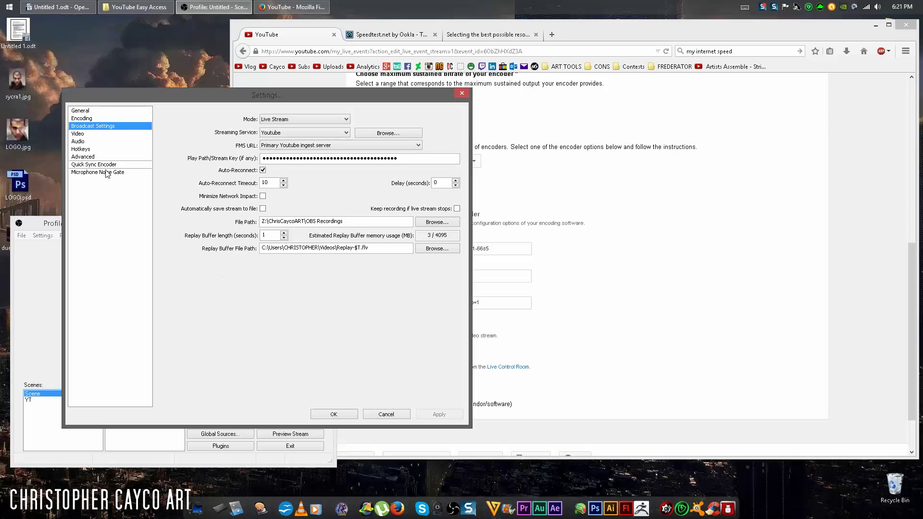
click(93, 158)
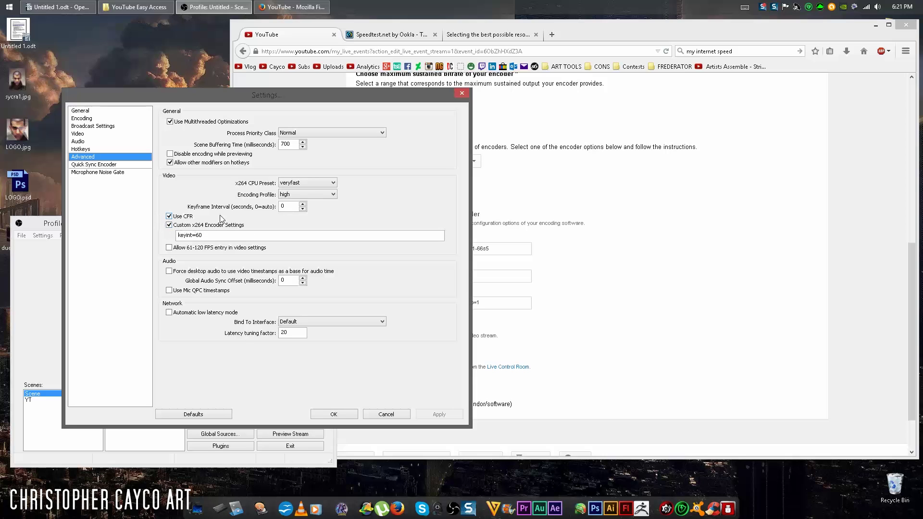
Step: Check that the Custom x264 Encoder Settings field reads keyint=60
click(217, 235)
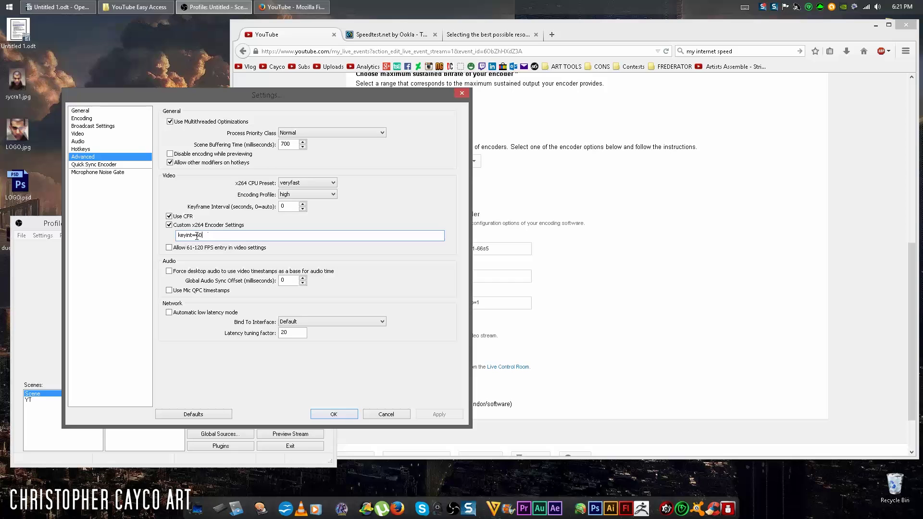
click(207, 236)
drag(206, 237, 178, 236)
click(217, 238)
Step: Save and close Settings, select the Monitor Capture source, and start Preview Stream
click(335, 414)
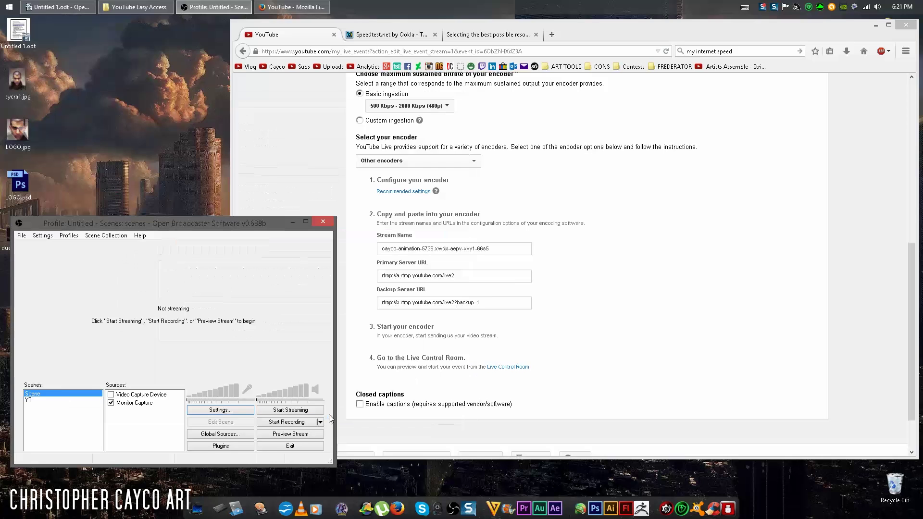
click(146, 396)
click(146, 404)
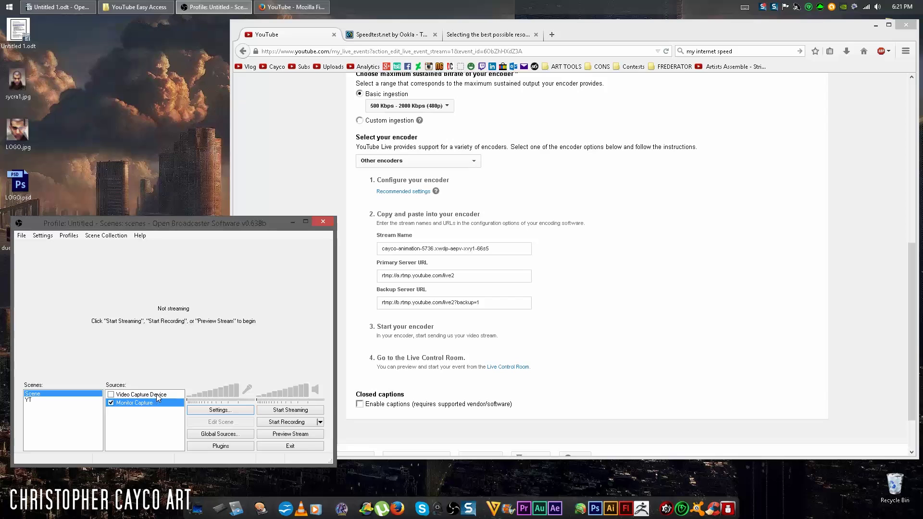
click(287, 435)
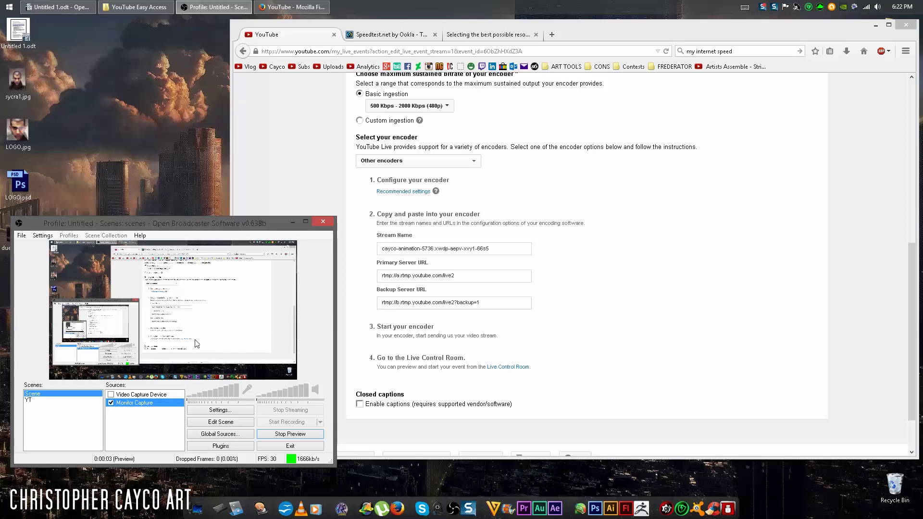
Step: Stop the OBS preview and open the TEST event's Live Control Room, which warns of no encoder data
click(280, 435)
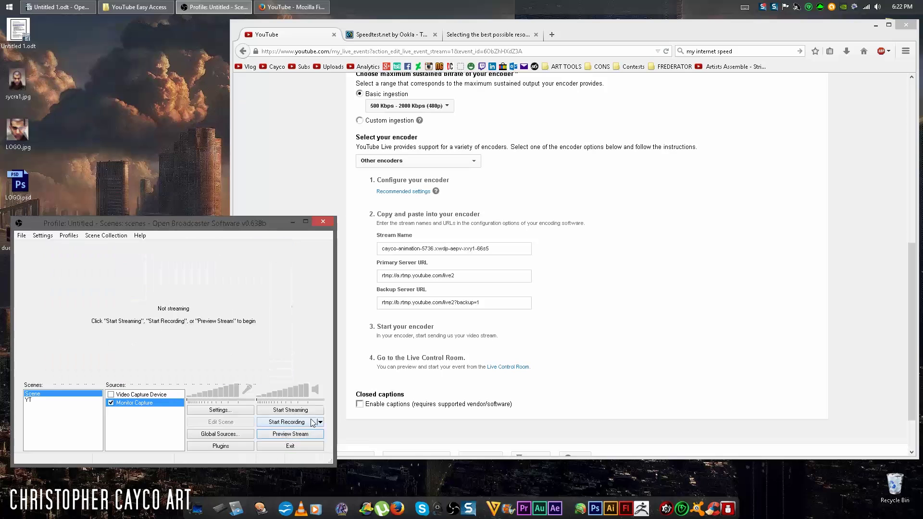
click(568, 201)
scroll(604, 212, up, 7)
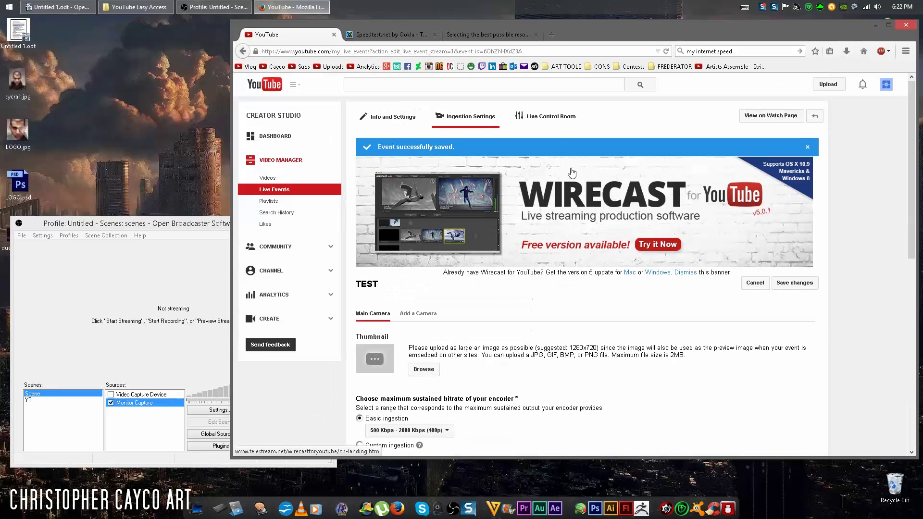
click(552, 120)
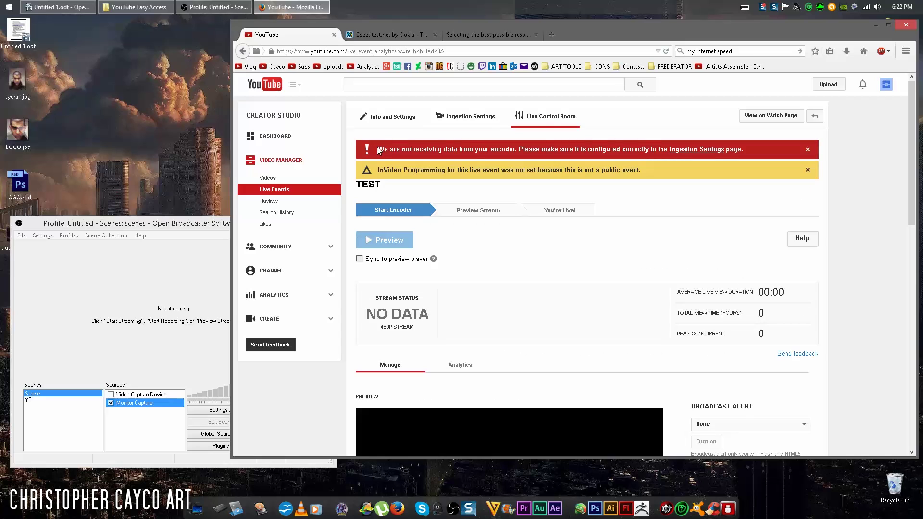
drag(378, 149, 636, 152)
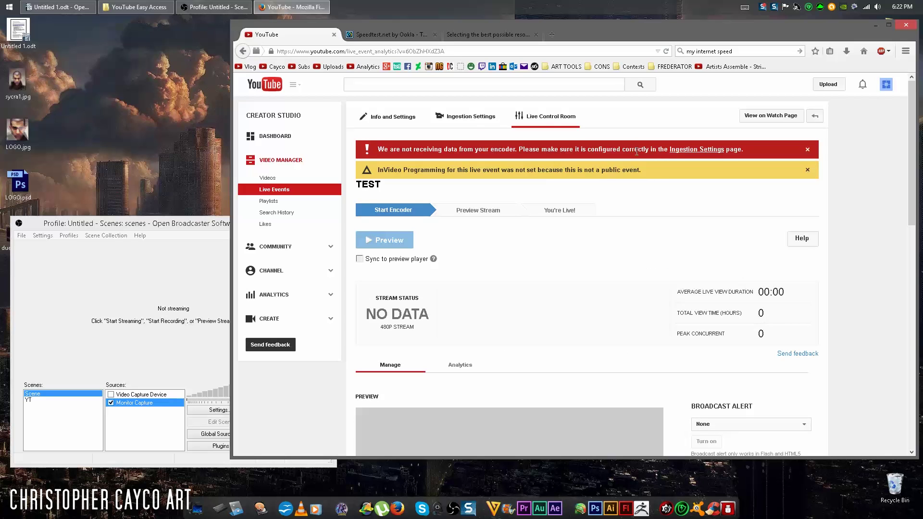
click(636, 152)
Step: Start streaming live from OBS and check the control room's stream status
click(192, 224)
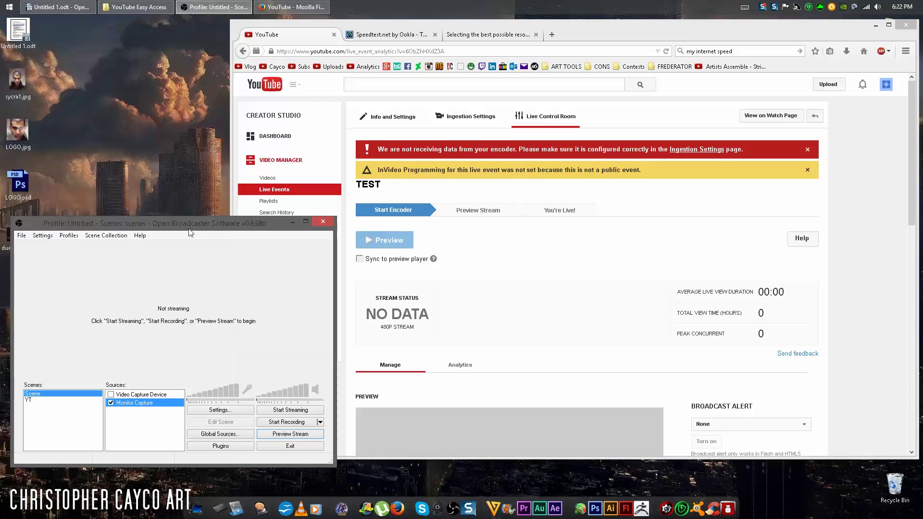
click(296, 410)
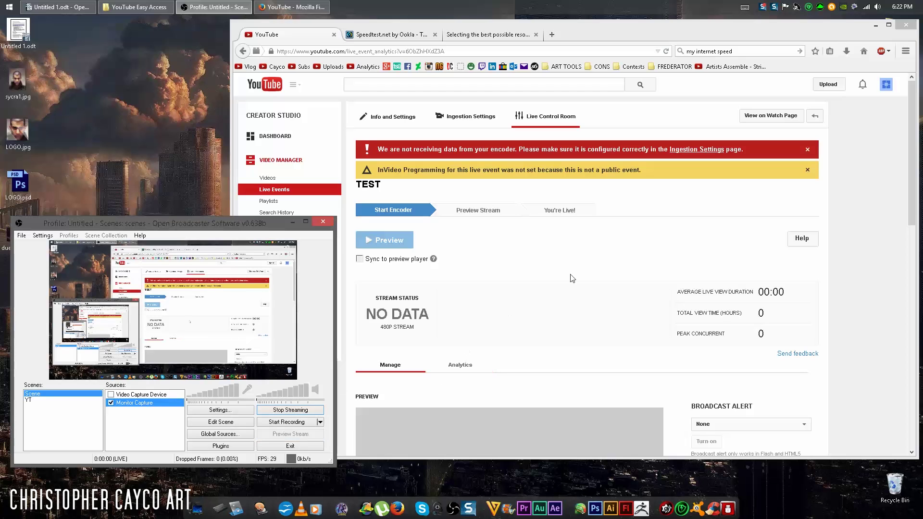
click(495, 301)
drag(373, 298, 425, 315)
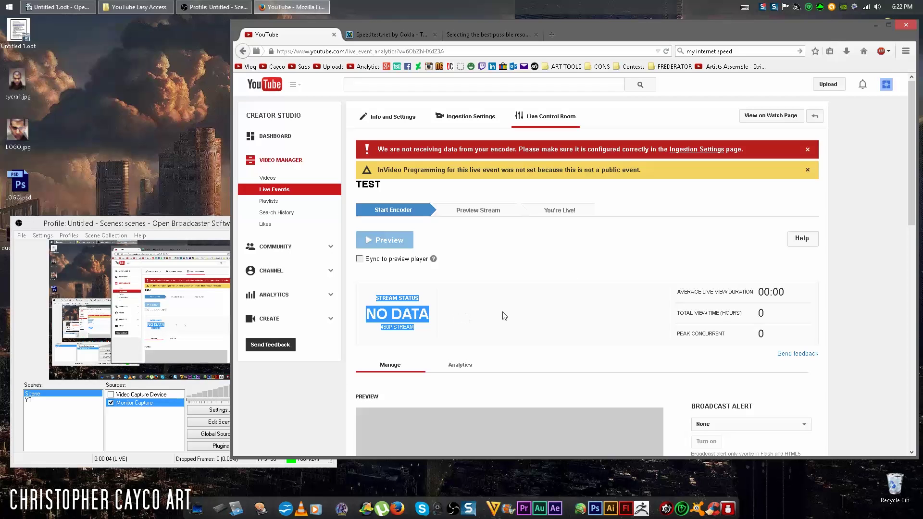
click(872, 212)
scroll(873, 211, down, 3)
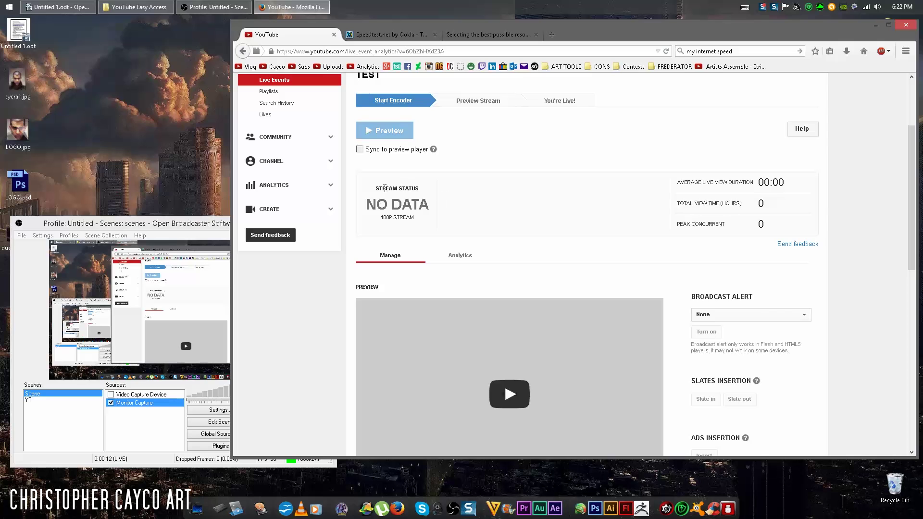
Step: Confirm the stream status reads GOOD for a 480P stream with good health
mouse_move(377, 187)
mouse_down()
mouse_move(427, 206)
mouse_move(422, 194)
mouse_up()
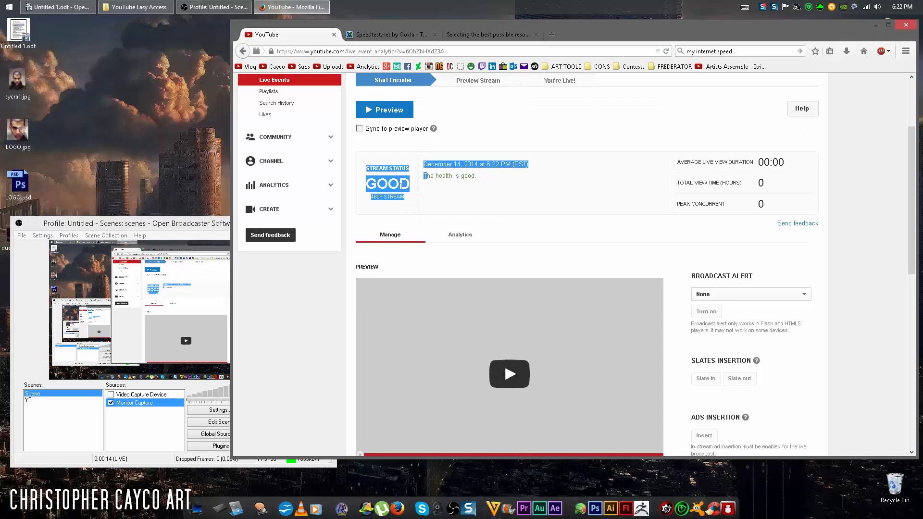
click(415, 192)
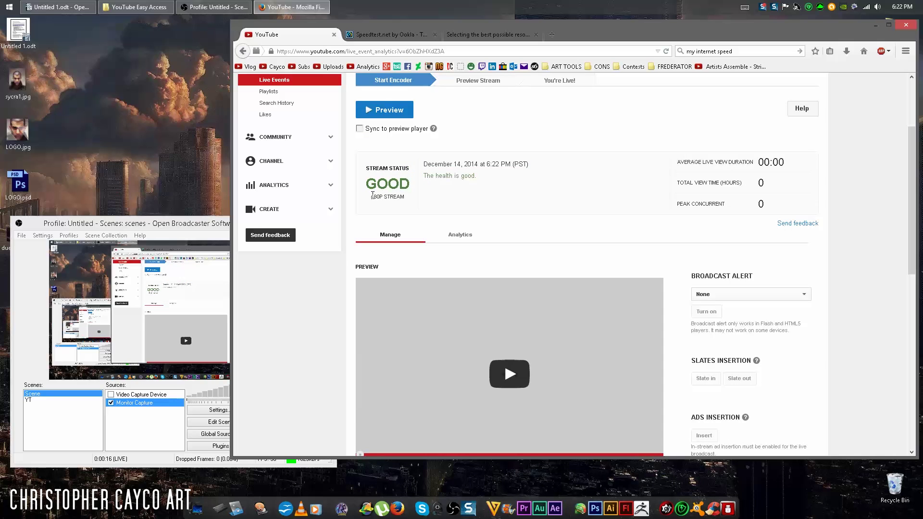
drag(371, 197, 503, 182)
click(419, 182)
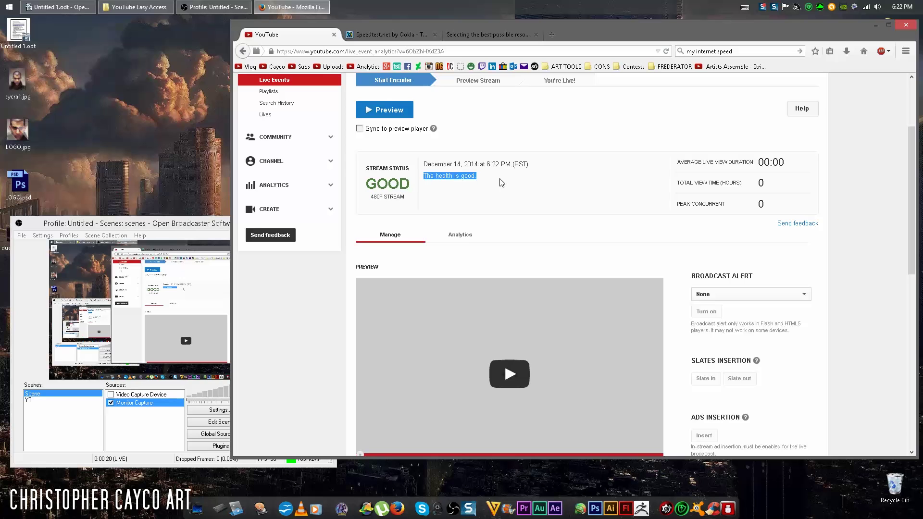
click(501, 182)
scroll(527, 190, up, 3)
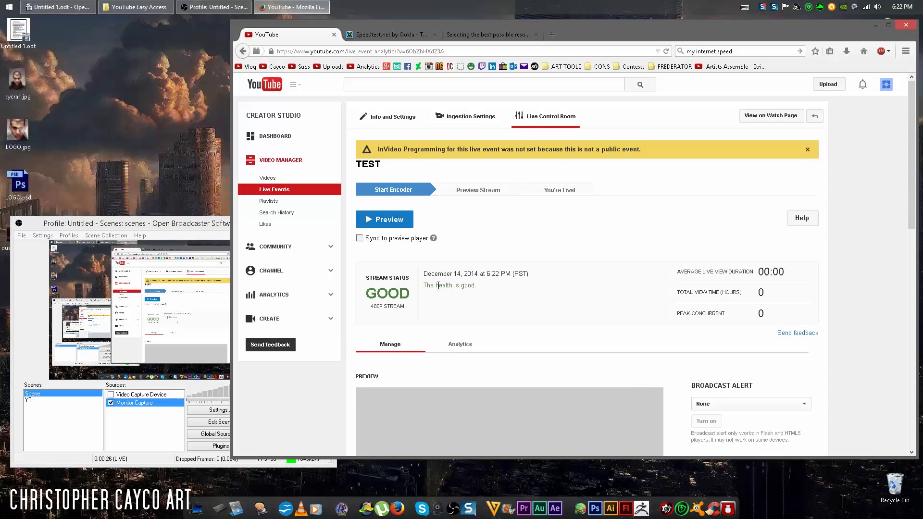
drag(423, 287, 511, 309)
click(513, 298)
Step: Start and confirm the event's stream preview, then play it in the Preview player
click(384, 219)
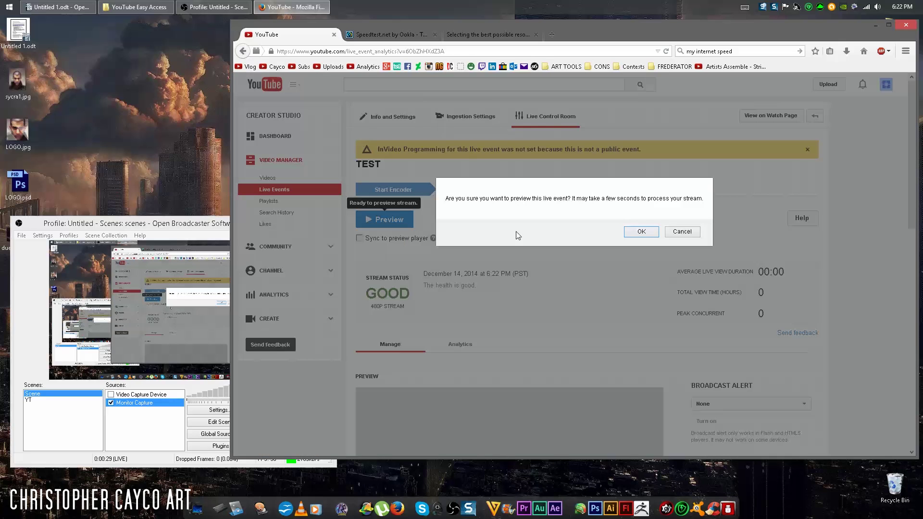
click(638, 233)
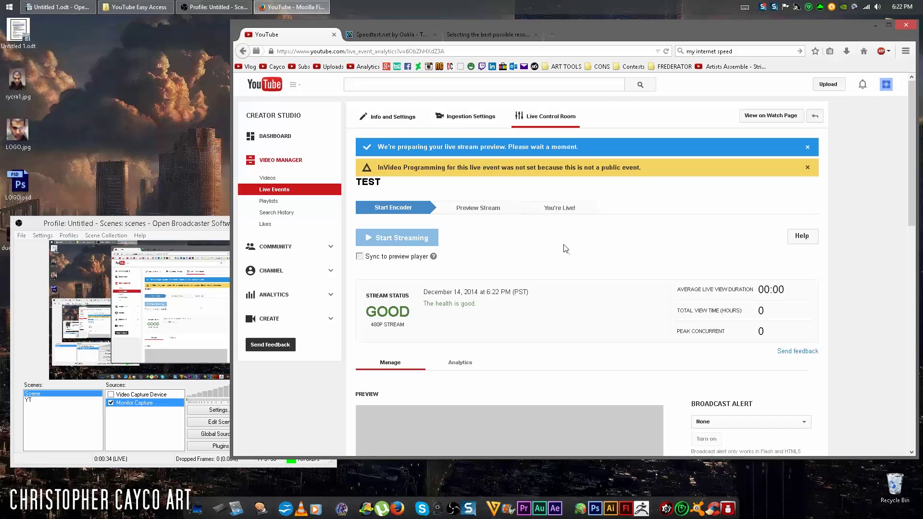
scroll(566, 248, down, 3)
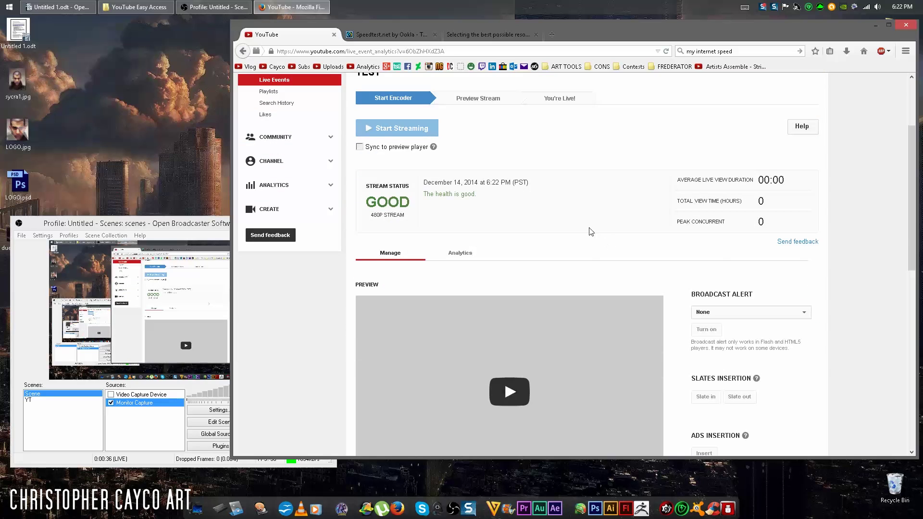
scroll(589, 228, down, 3)
scroll(587, 224, down, 2)
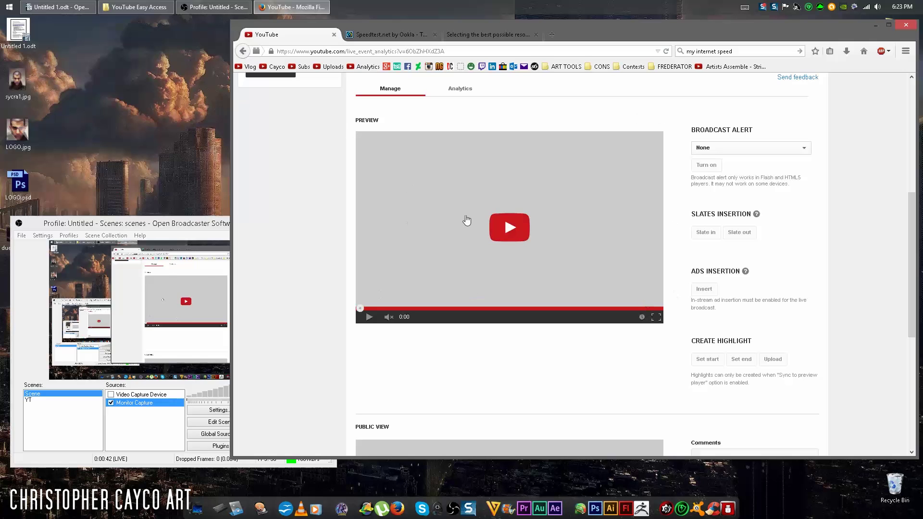
click(505, 228)
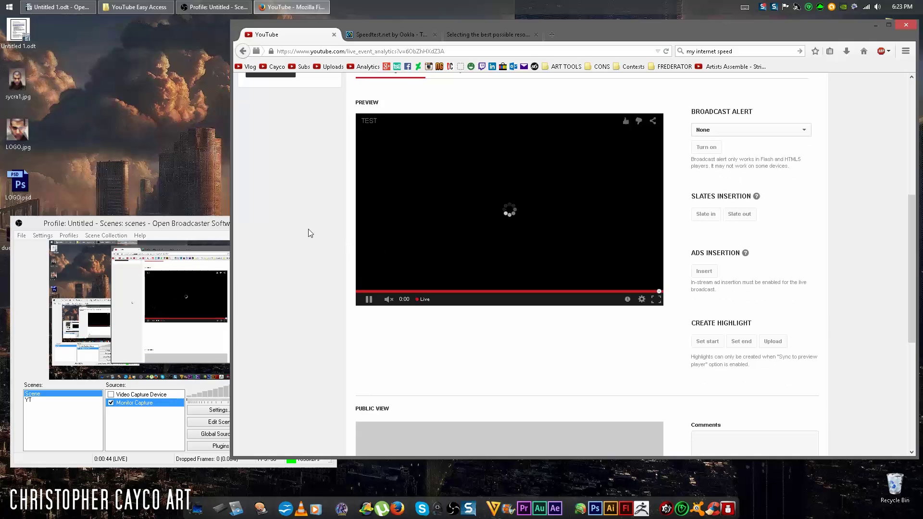
Step: Play the Public View player and scroll back to the top of the page
click(218, 226)
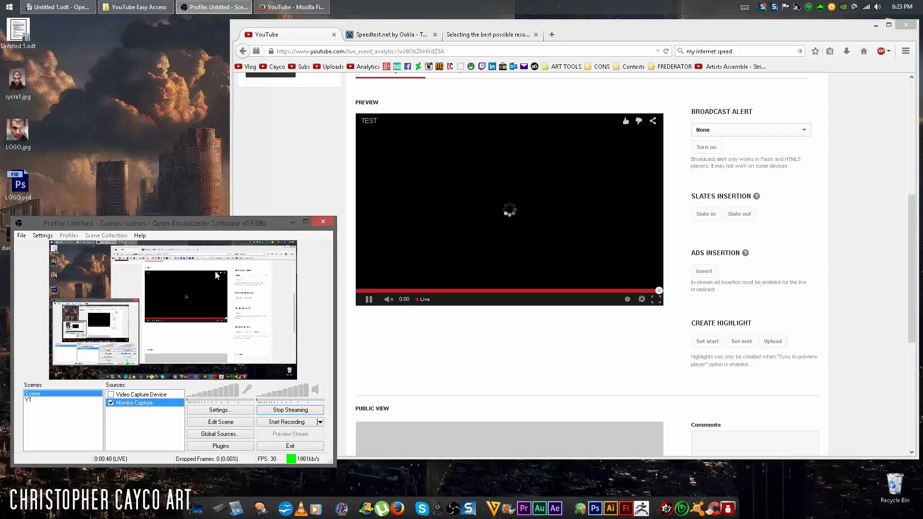
click(331, 141)
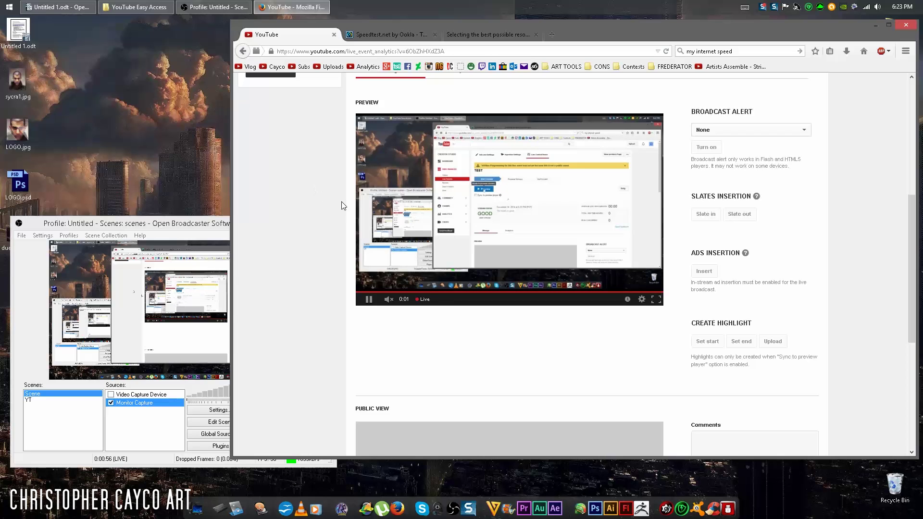
scroll(321, 195, down, 5)
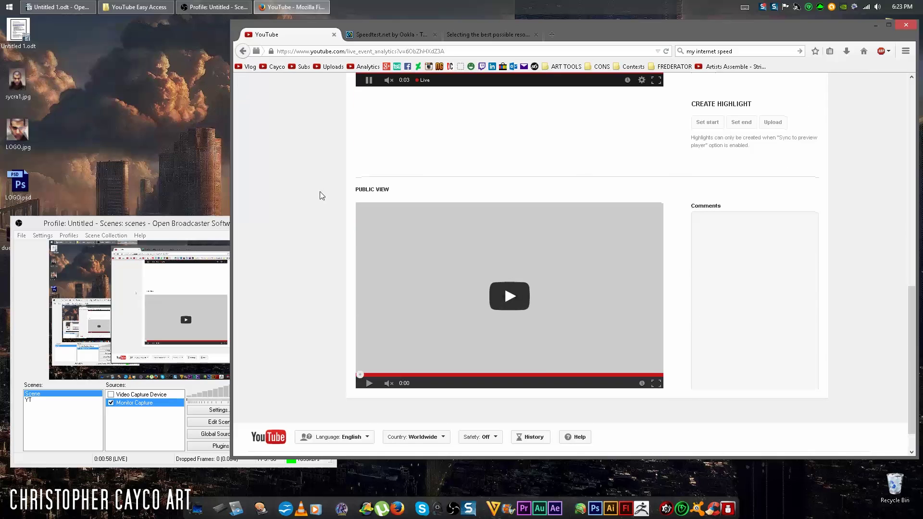
click(511, 307)
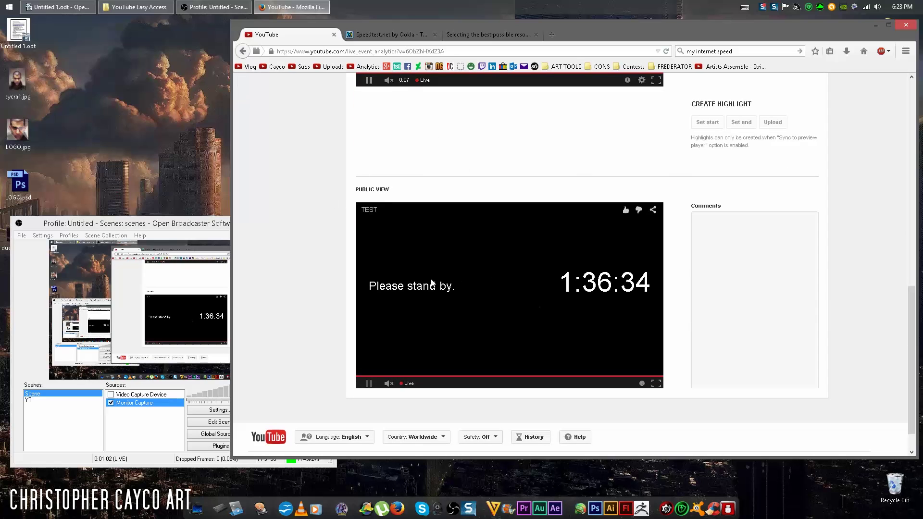
scroll(429, 272, up, 6)
scroll(428, 272, up, 4)
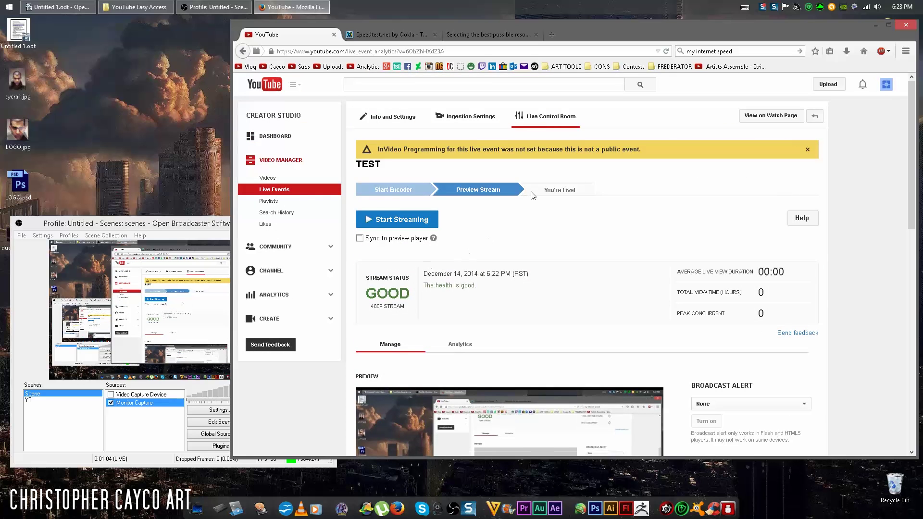
Step: Take the TEST event live, then change its privacy from Private to Public and save
click(390, 219)
click(584, 231)
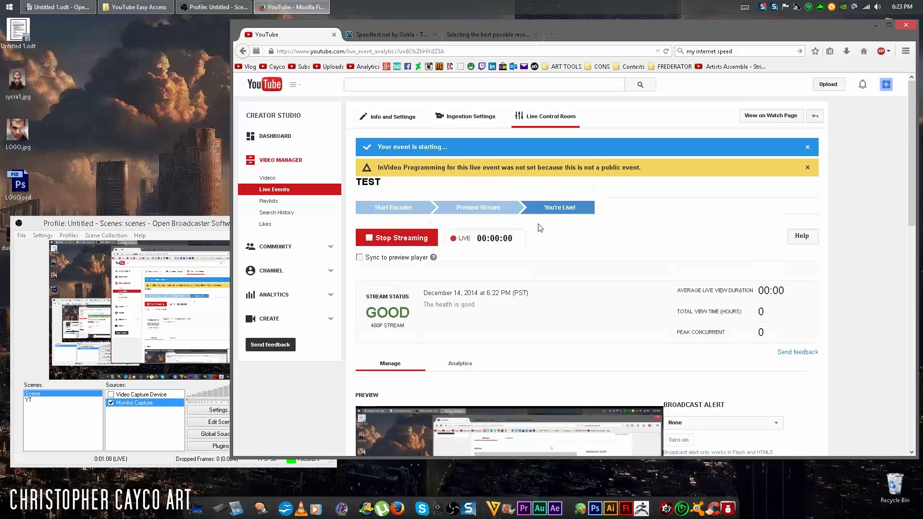
click(396, 124)
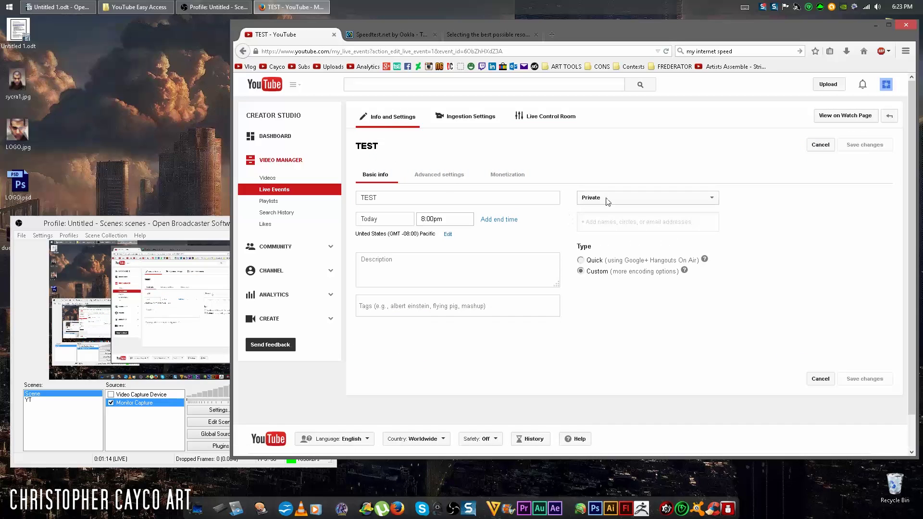
click(609, 202)
click(606, 211)
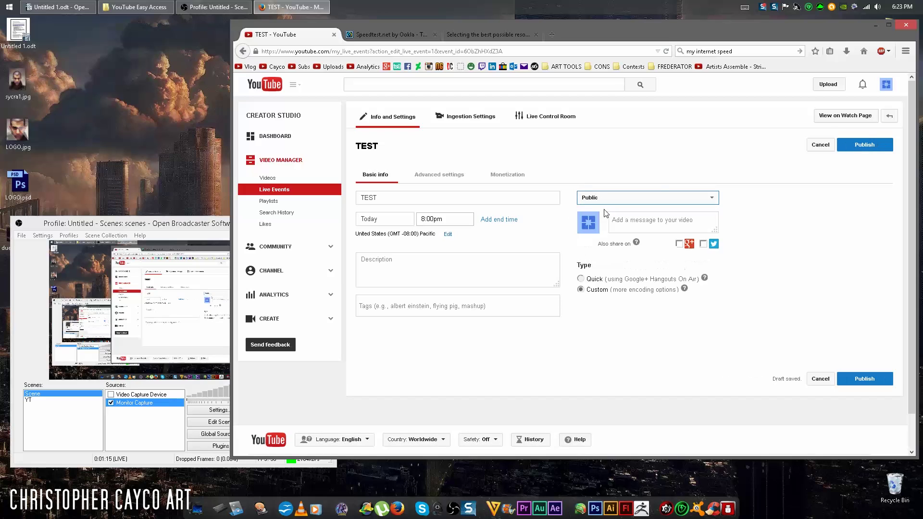
click(873, 149)
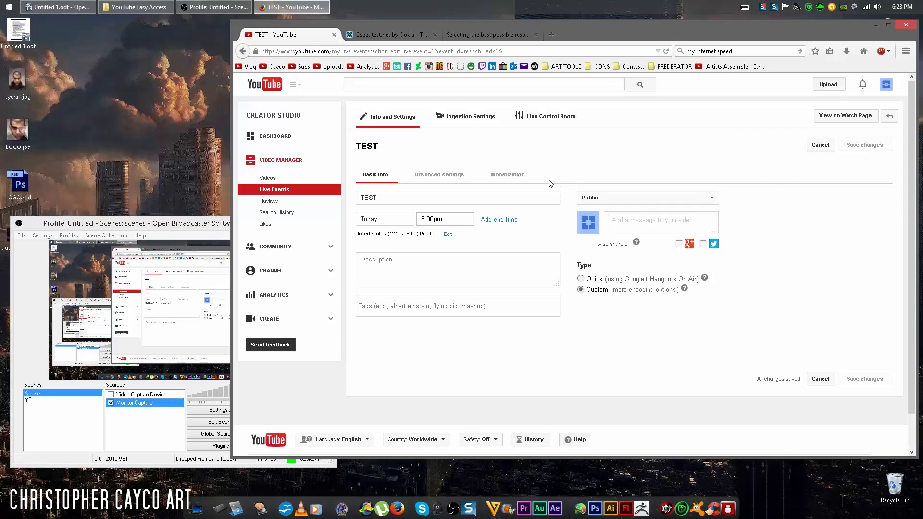
Step: Play the live TEST stream in the Live Control Room's Public View player
click(525, 116)
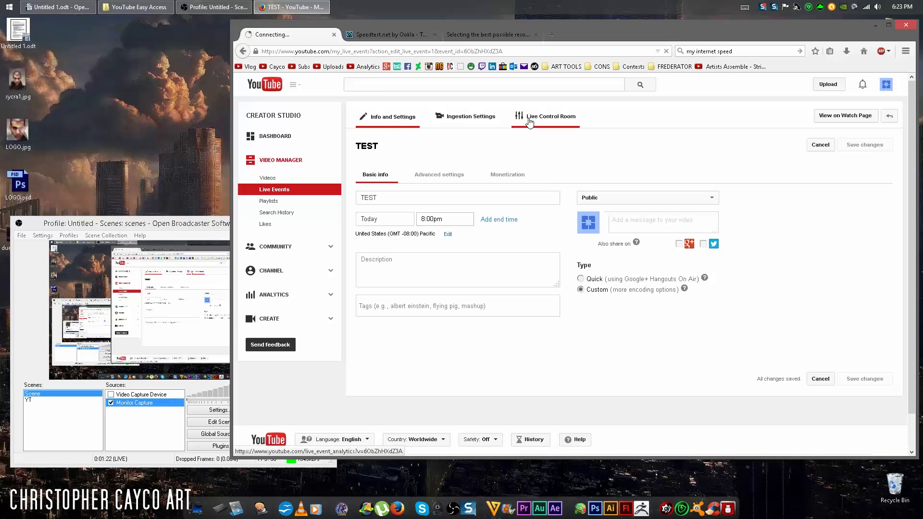
scroll(549, 241, down, 10)
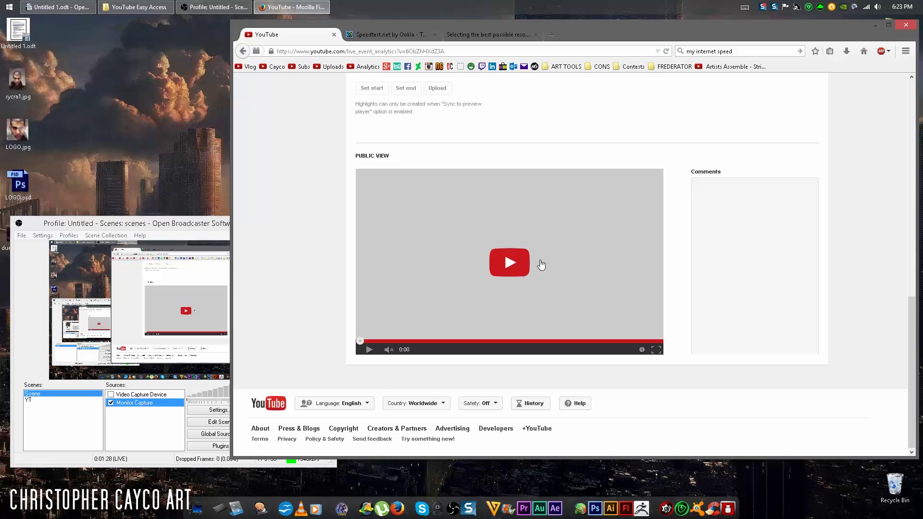
click(508, 269)
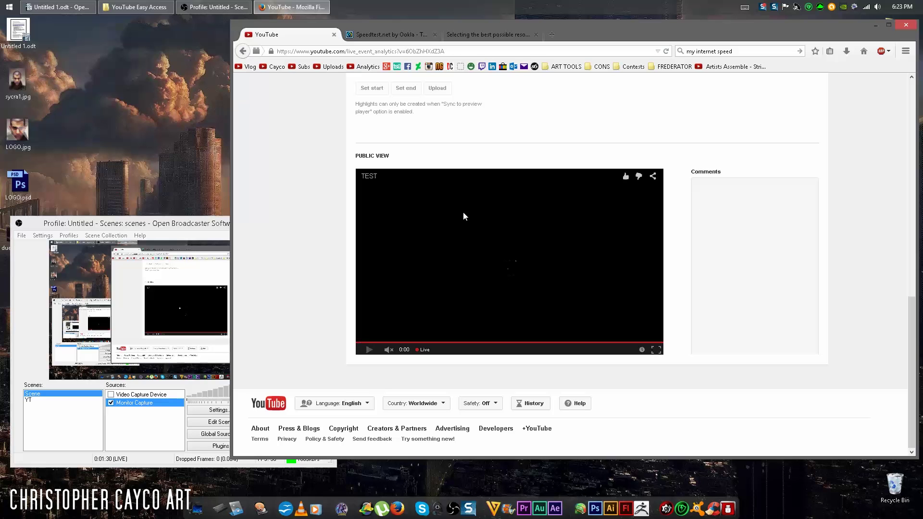
Step: Open the TEST event's watch page in a new browser tab
click(166, 233)
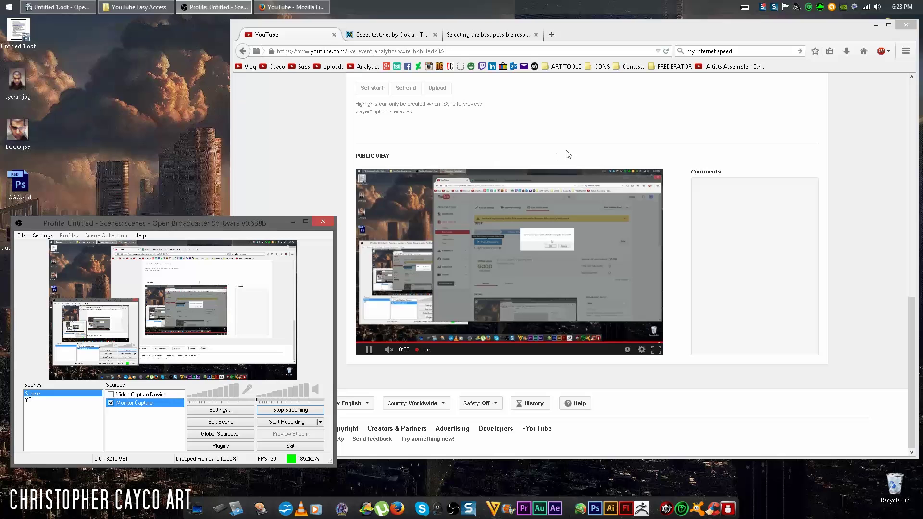
click(566, 150)
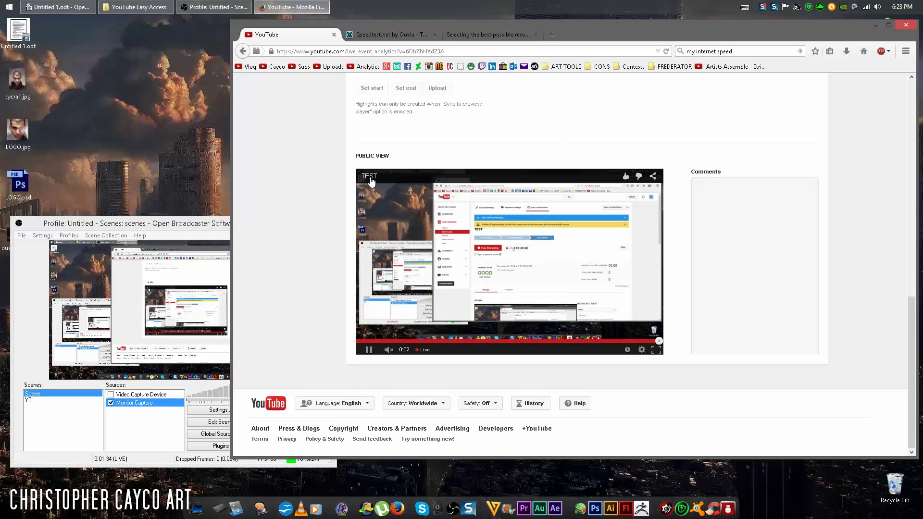
click(369, 176)
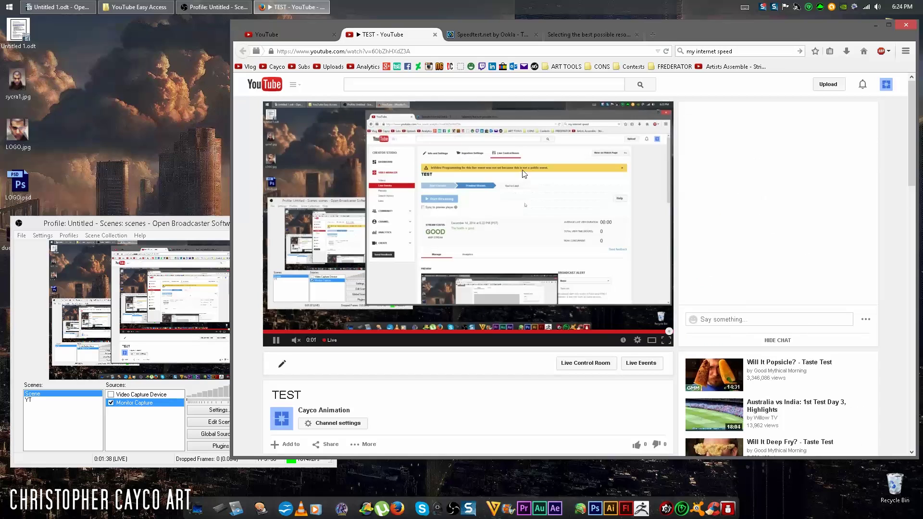
Step: Post the message 'chat' in the TEST live chat, then move the OBS window slightly lower
click(739, 320)
text(chat)
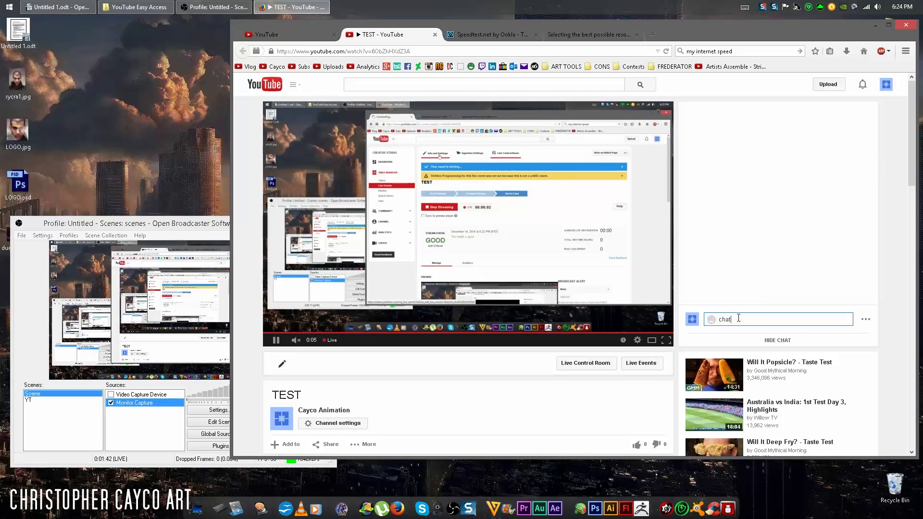
key(Return)
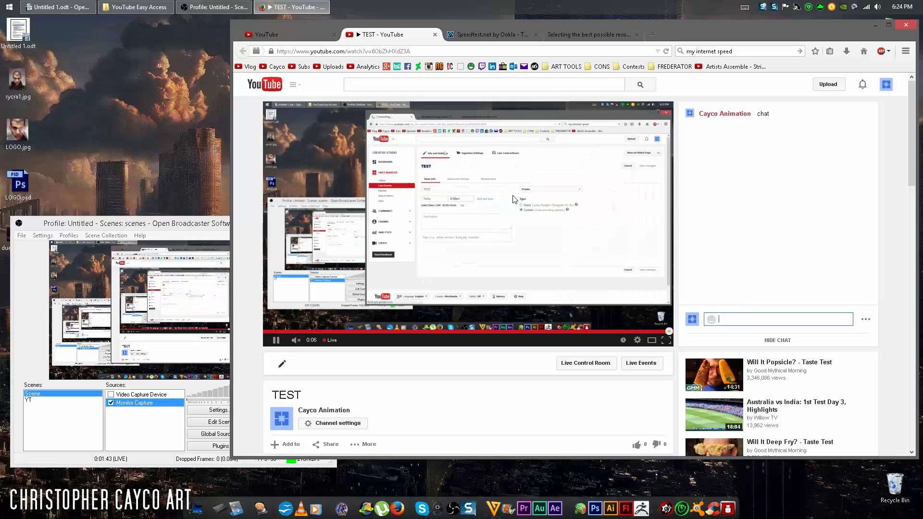
click(215, 230)
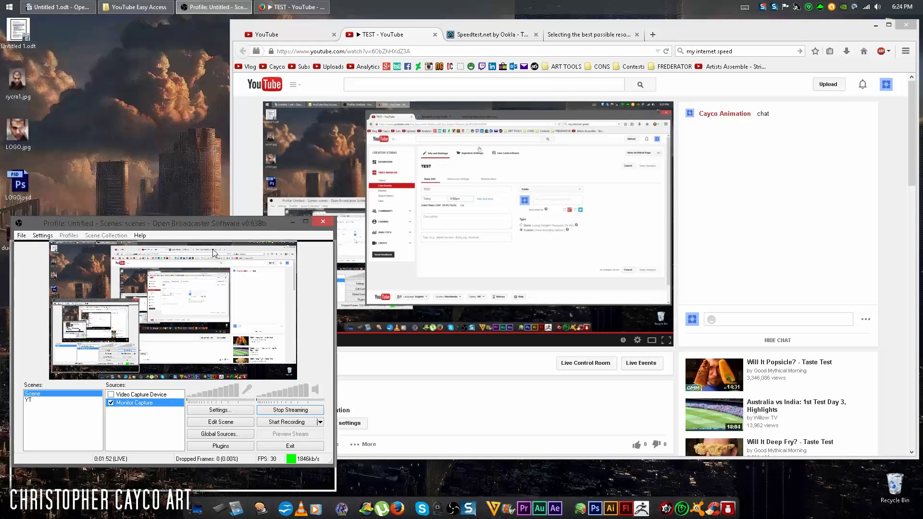
drag(215, 230, 215, 254)
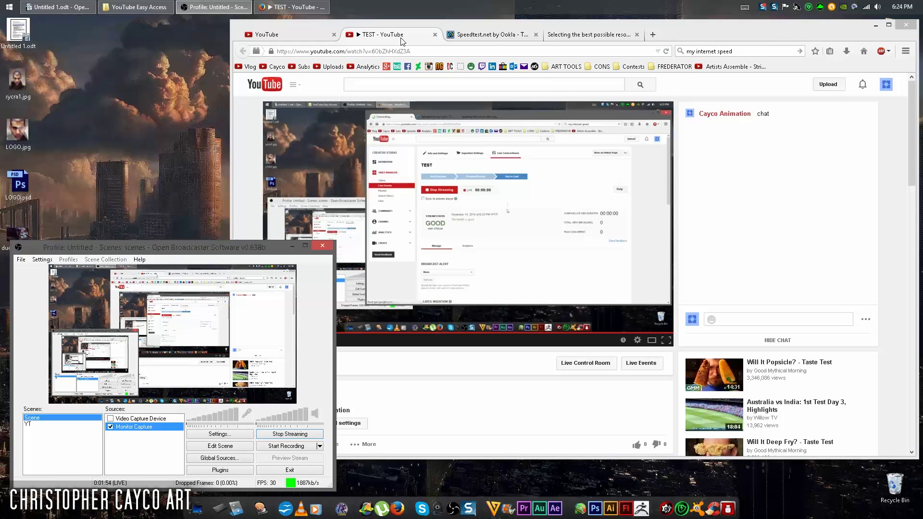